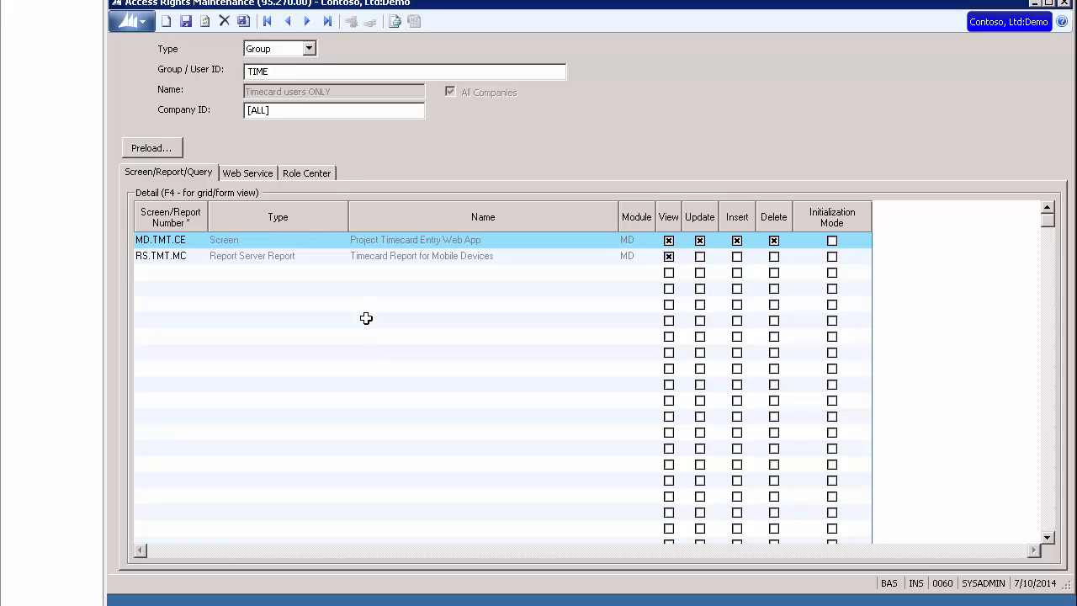
Review which web service methods the TIME group has access to, through to the end of the list.
{"action": "left_click", "coordinate": [251, 172]}
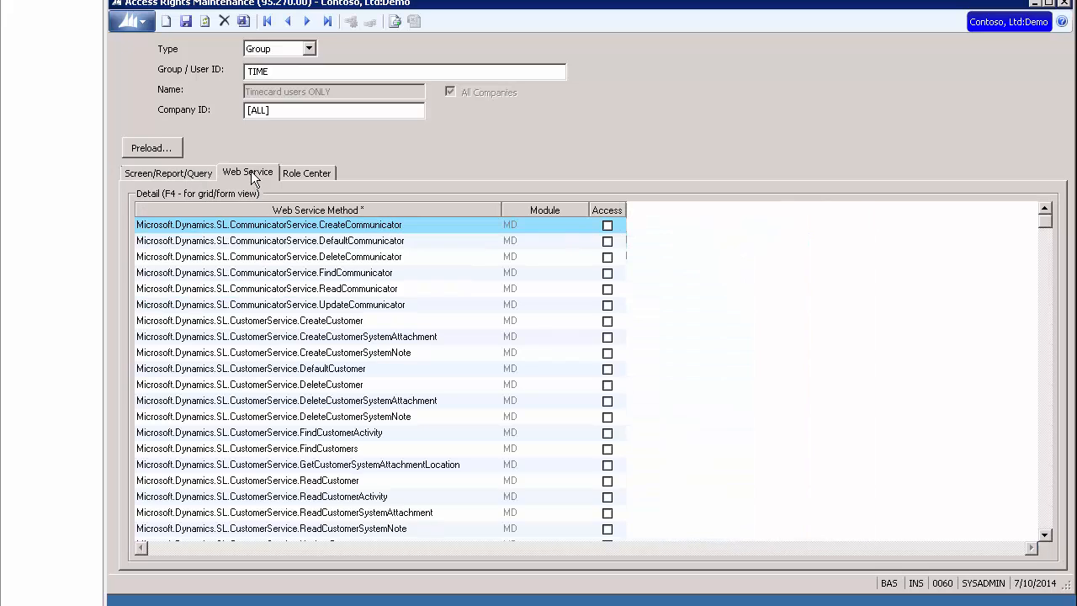
{"action": "left_click", "coordinate": [203, 224]}
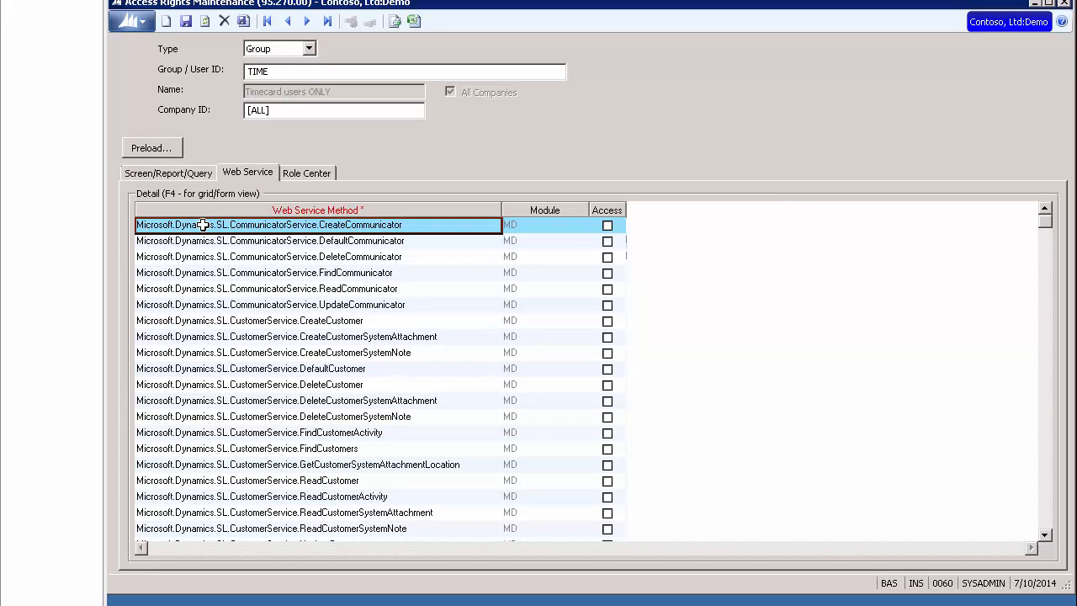
{"action": "key", "text": "Page_Down"}
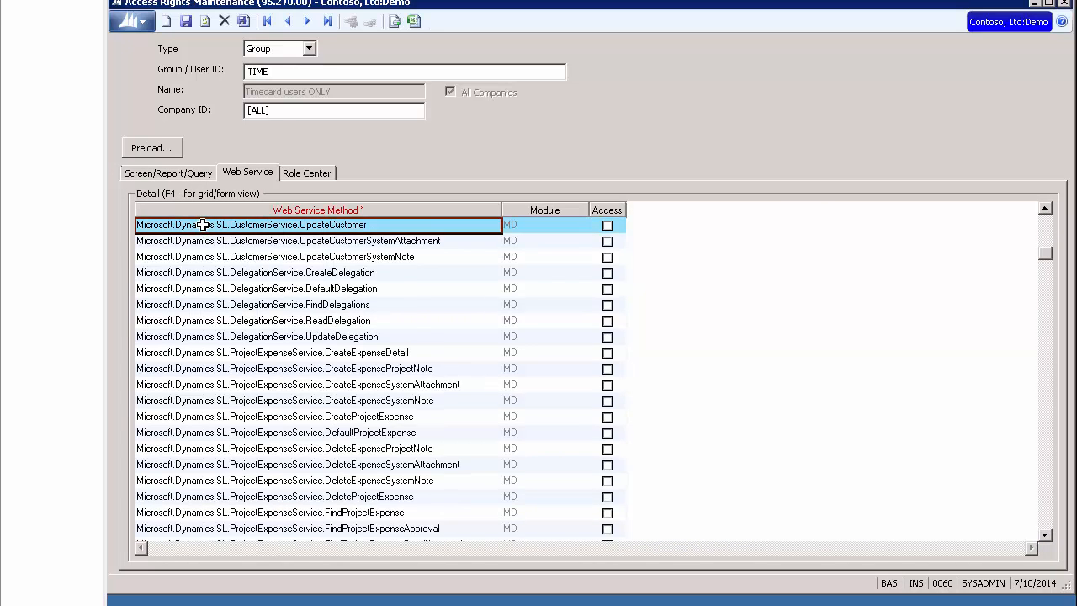
{"action": "key", "text": "Page_Down"}
{"action": "key", "text": "Page_Down"}
{"action": "key", "text": "Page_Down"}
{"action": "key", "text": "Page_Down"}
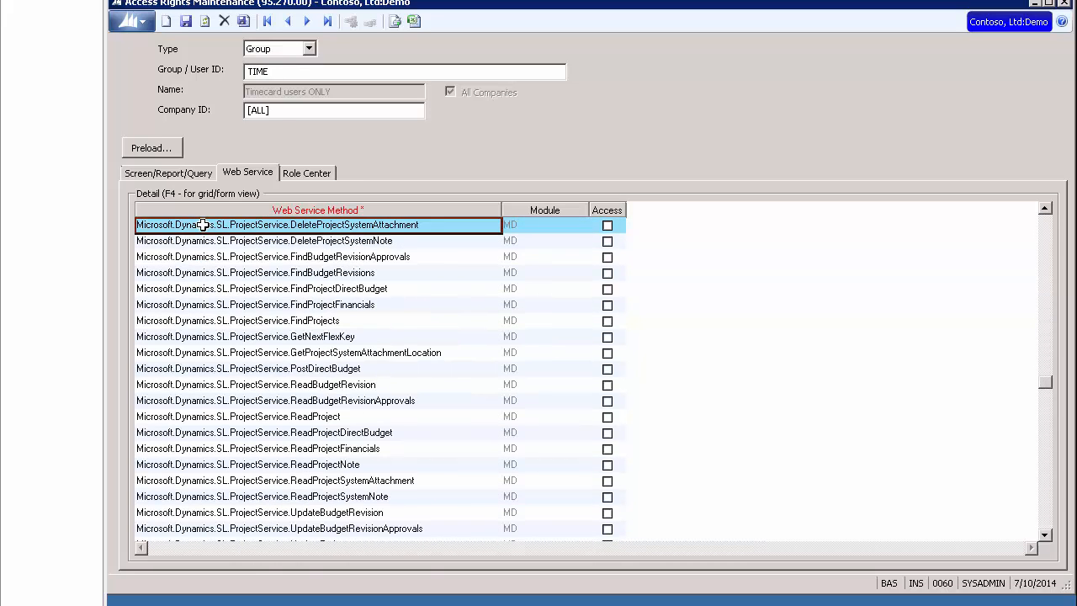
{"action": "key", "text": "Page_Down"}
{"action": "key", "text": "Page_Down"}
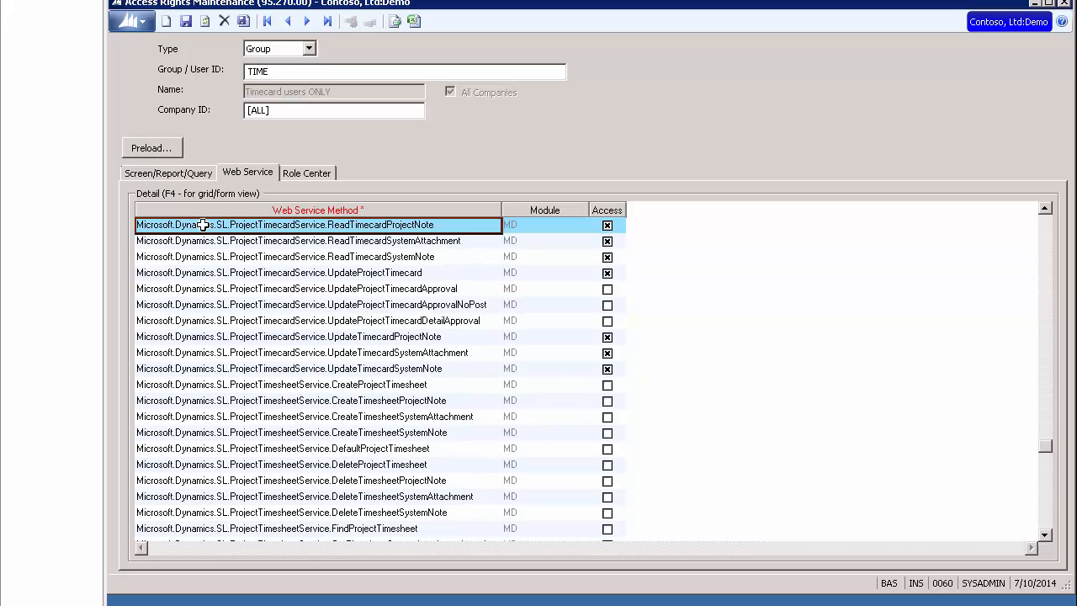
{"action": "key", "text": "Page_Down"}
{"action": "key", "text": "Page_Down"}
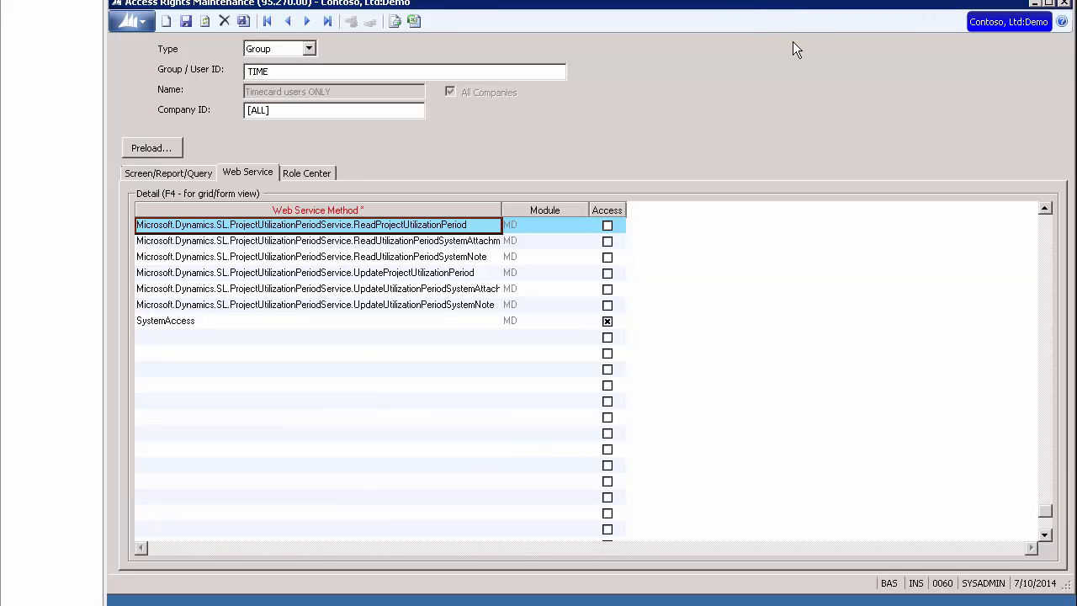
Switch to Time and Expense Setup and review its Project Flex Time configuration options.
{"action": "left_click", "coordinate": [1034, 3]}
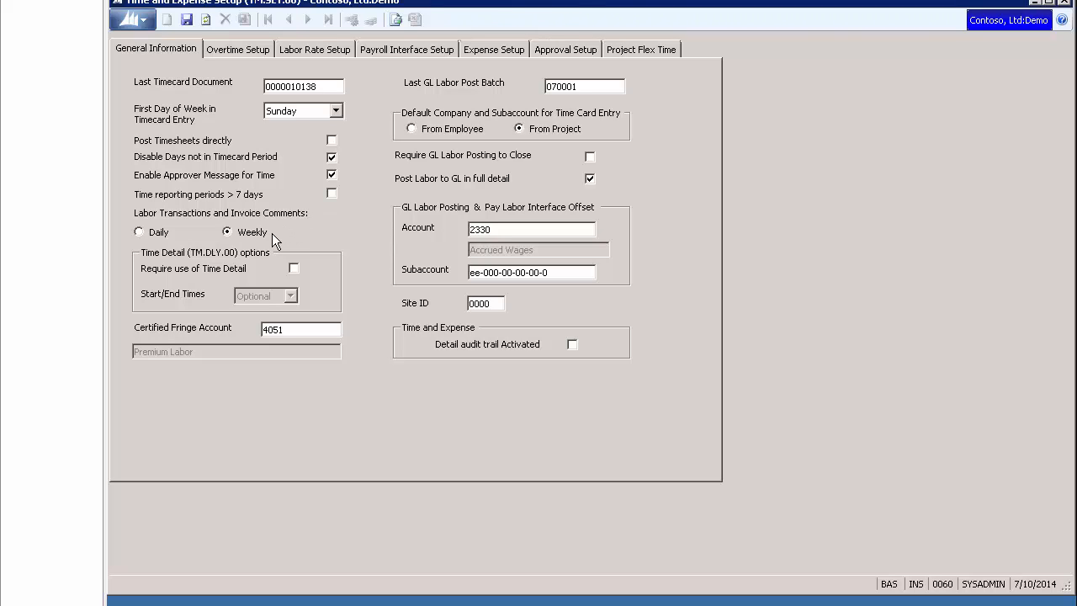
{"action": "left_click", "coordinate": [669, 49]}
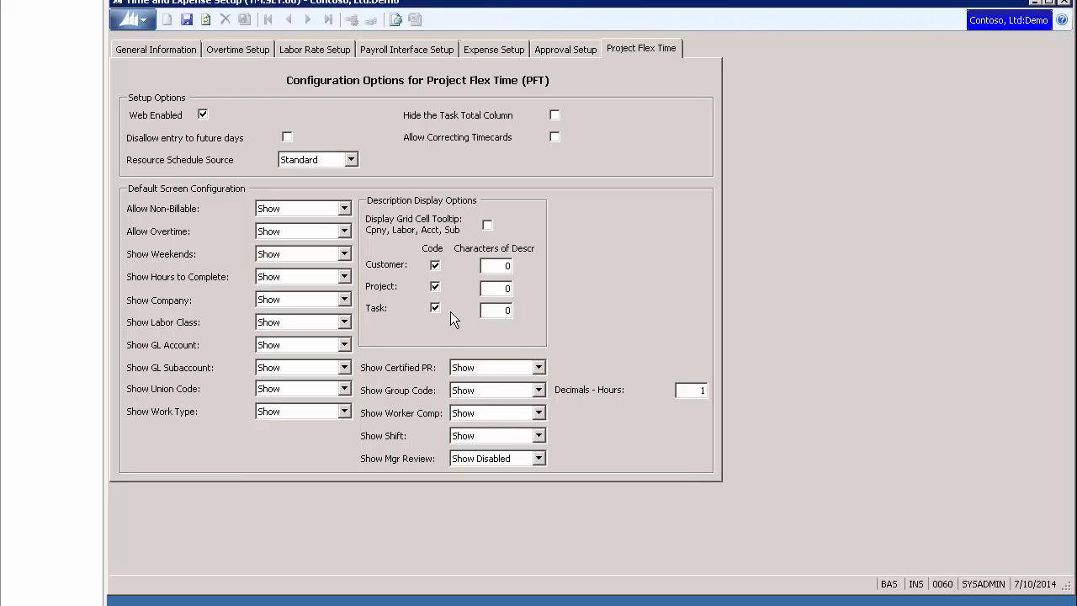
{"action": "left_click", "coordinate": [1033, 3]}
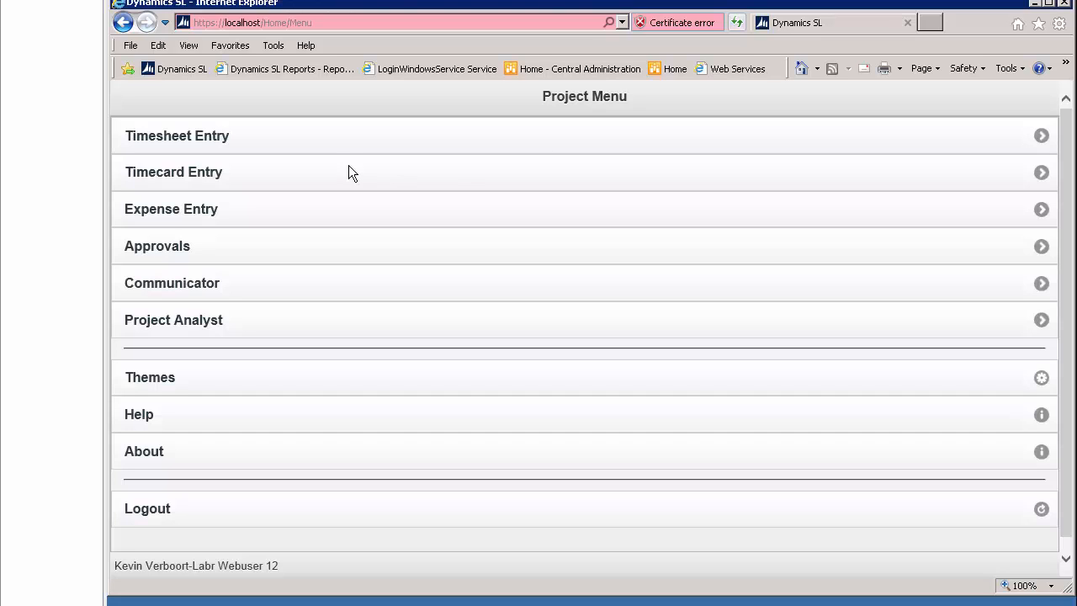
Go to Timecard Entry in the web Project Menu and open the timecard for the period ending Sat. Jul 12, 2014.
{"action": "left_click", "coordinate": [270, 177]}
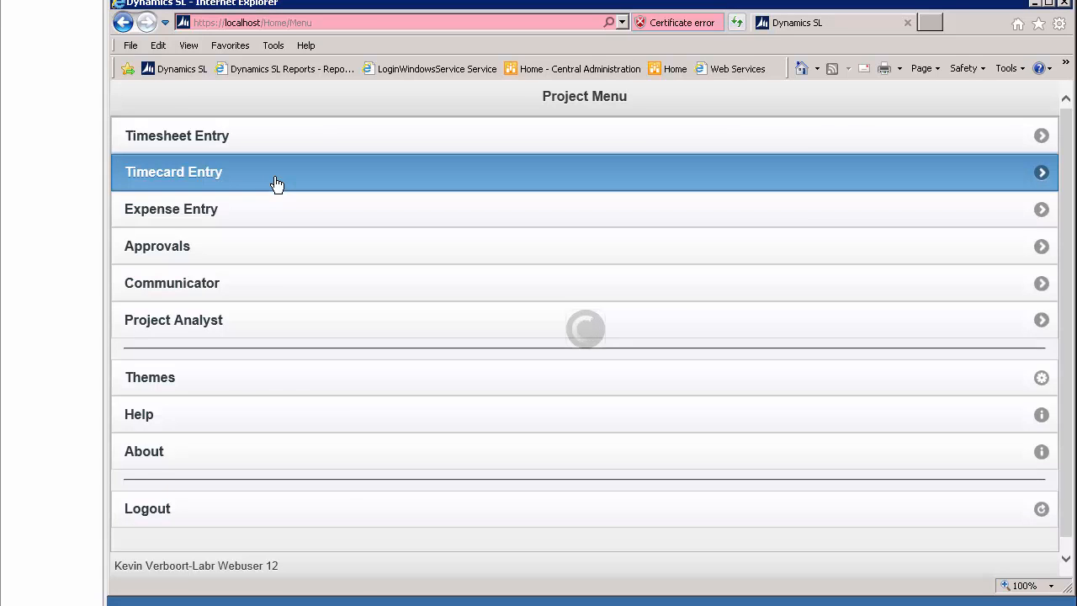
{"action": "left_click", "coordinate": [277, 185]}
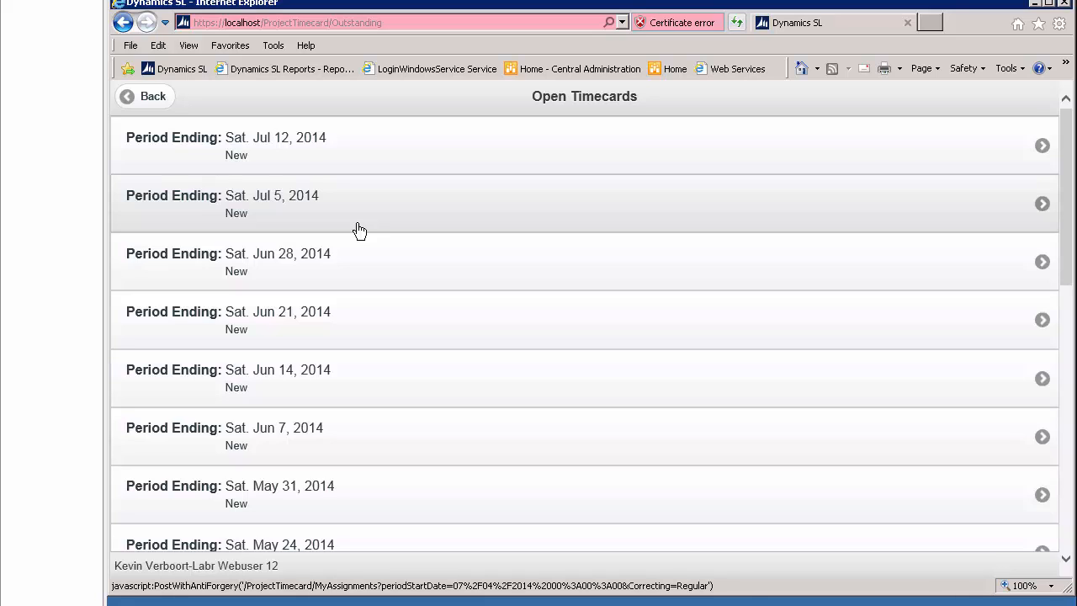
{"action": "left_click", "coordinate": [378, 137]}
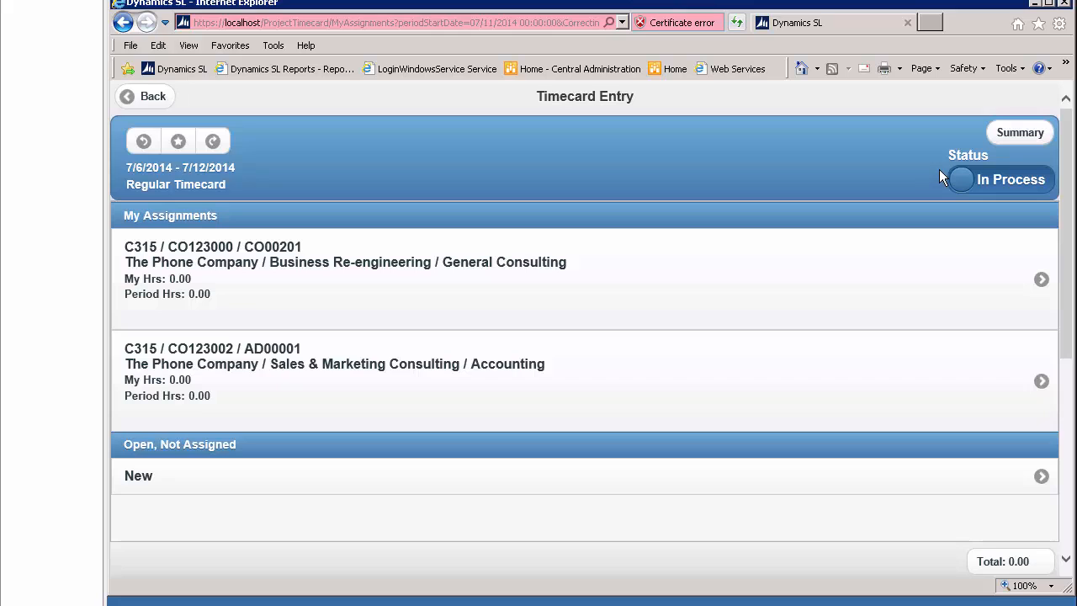
Enter the description "completed my open projects" in the timecard summary.
{"action": "left_click", "coordinate": [1020, 135]}
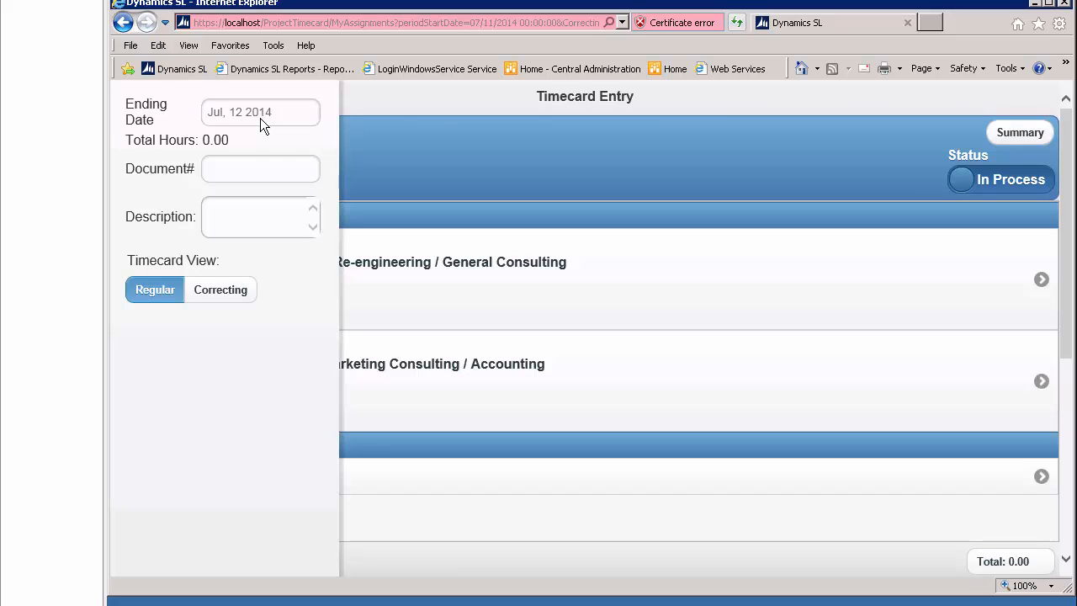
{"action": "left_click", "coordinate": [229, 215]}
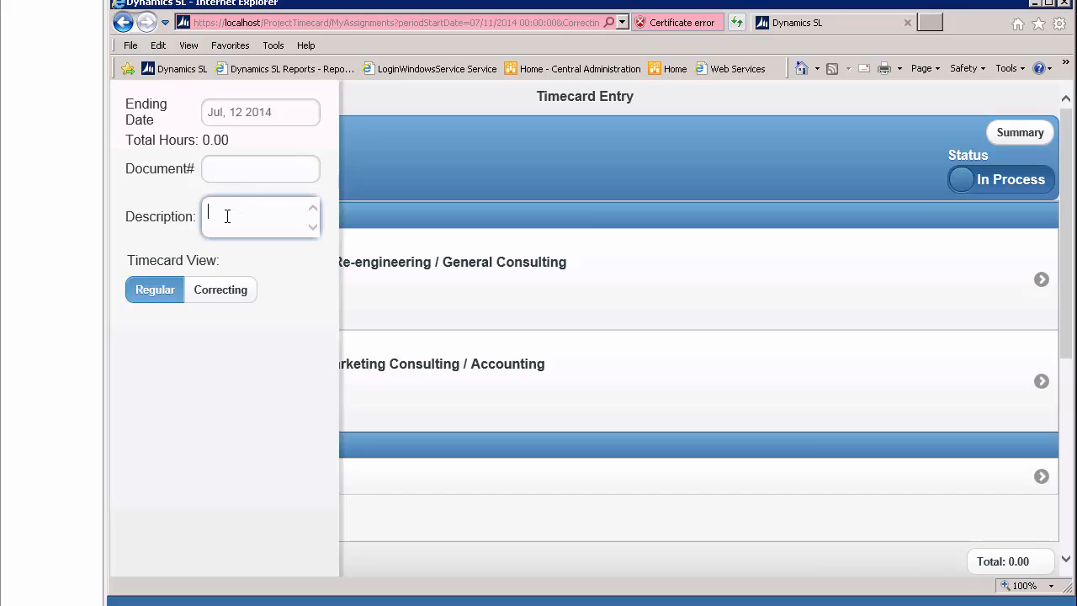
{"action": "type", "text": "completed my open projects"}
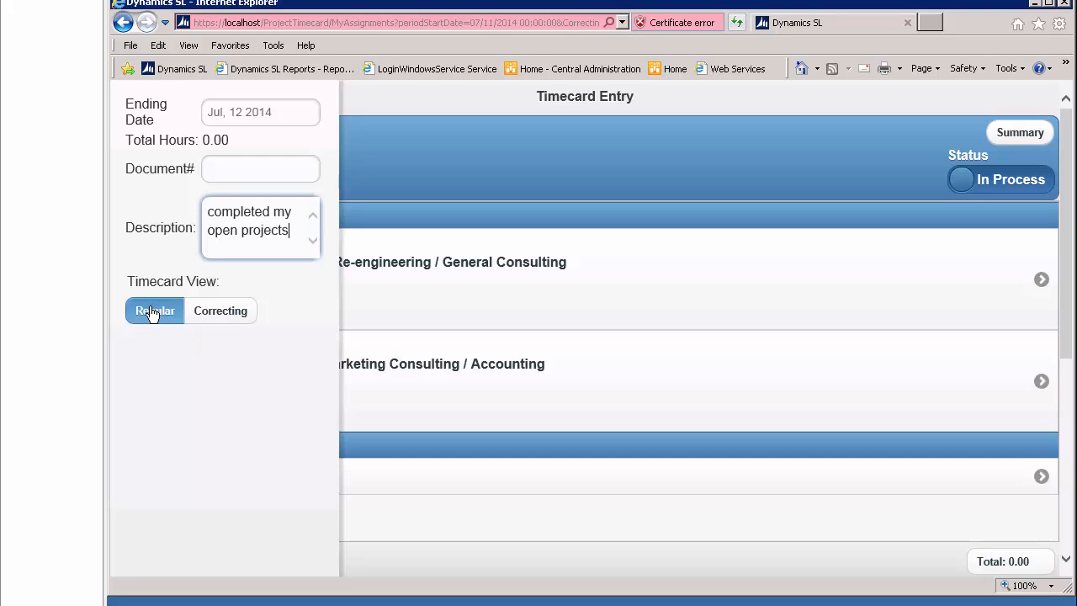
{"action": "left_click", "coordinate": [381, 163]}
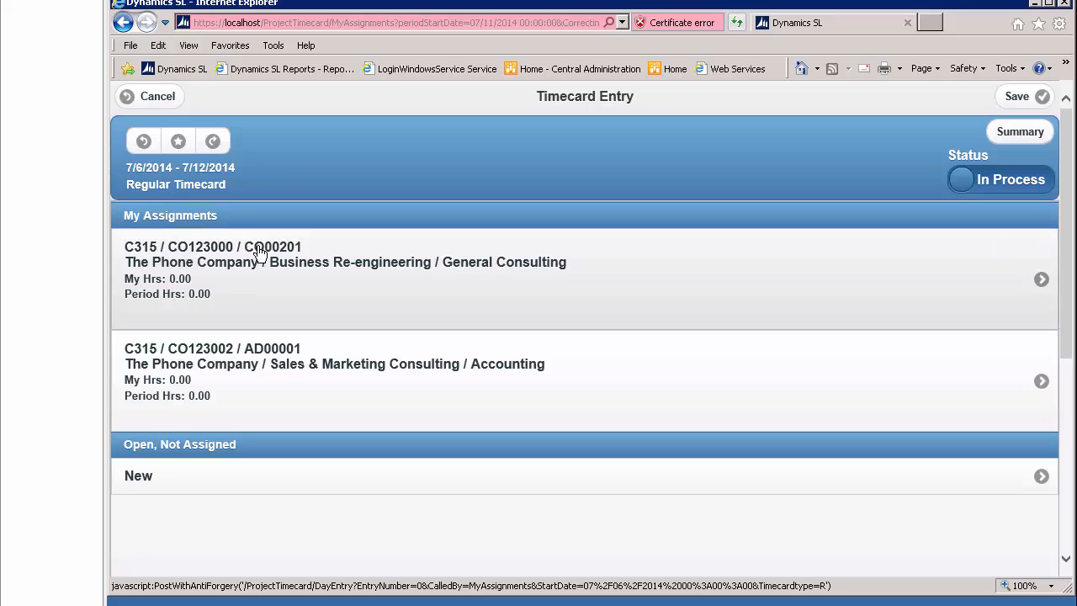
For the CO123000 / CO00201 General Consulting assignment, enter 8 hours for each day Monday to Friday and 4 hours for Saturday.
{"action": "left_click", "coordinate": [260, 253]}
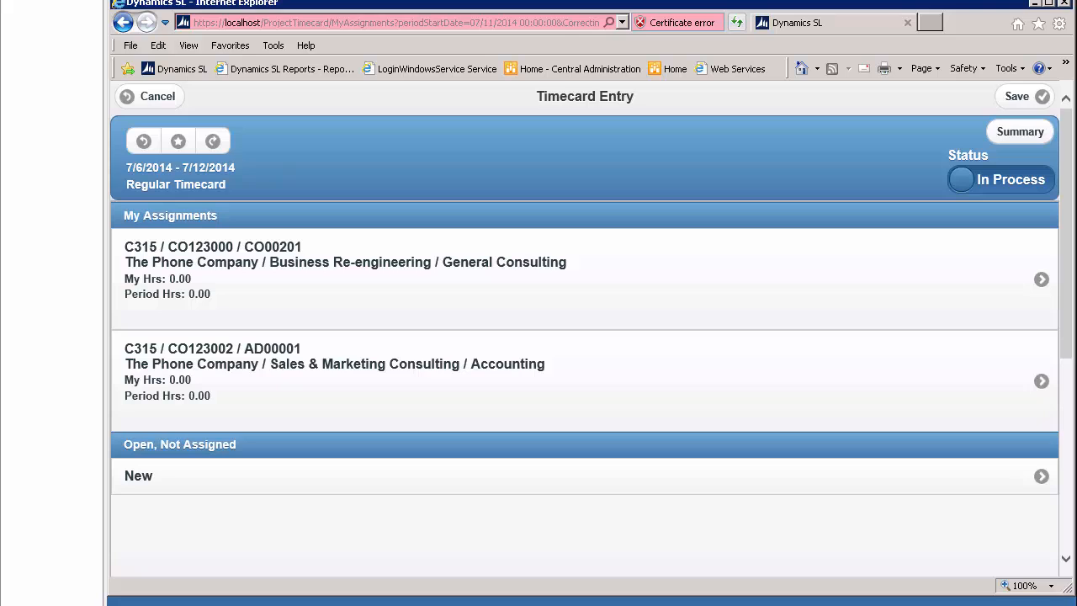
{"action": "left_click", "coordinate": [233, 287]}
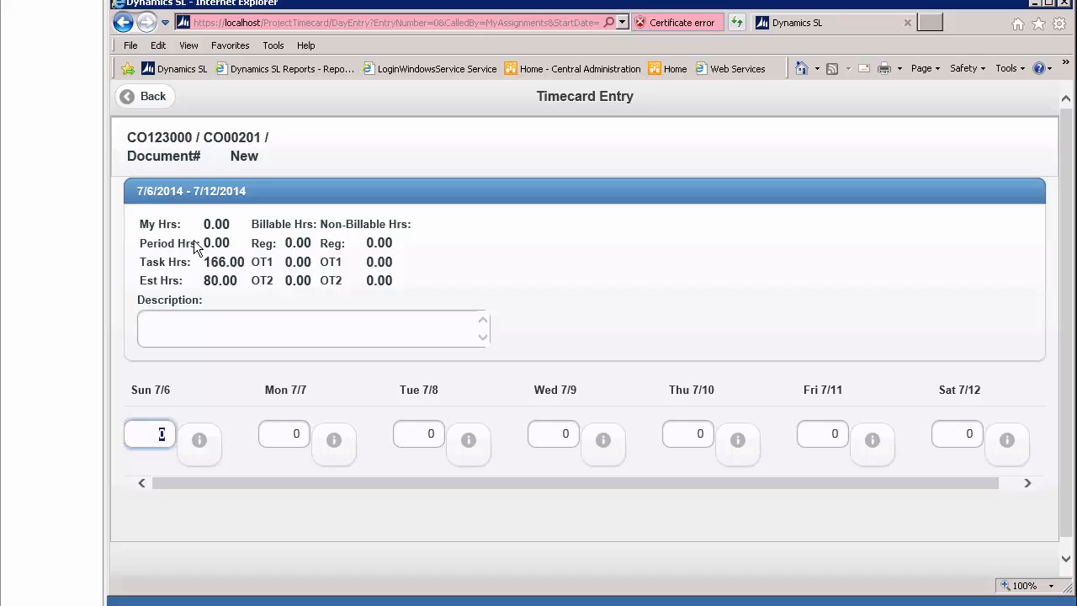
{"action": "left_click", "coordinate": [163, 330]}
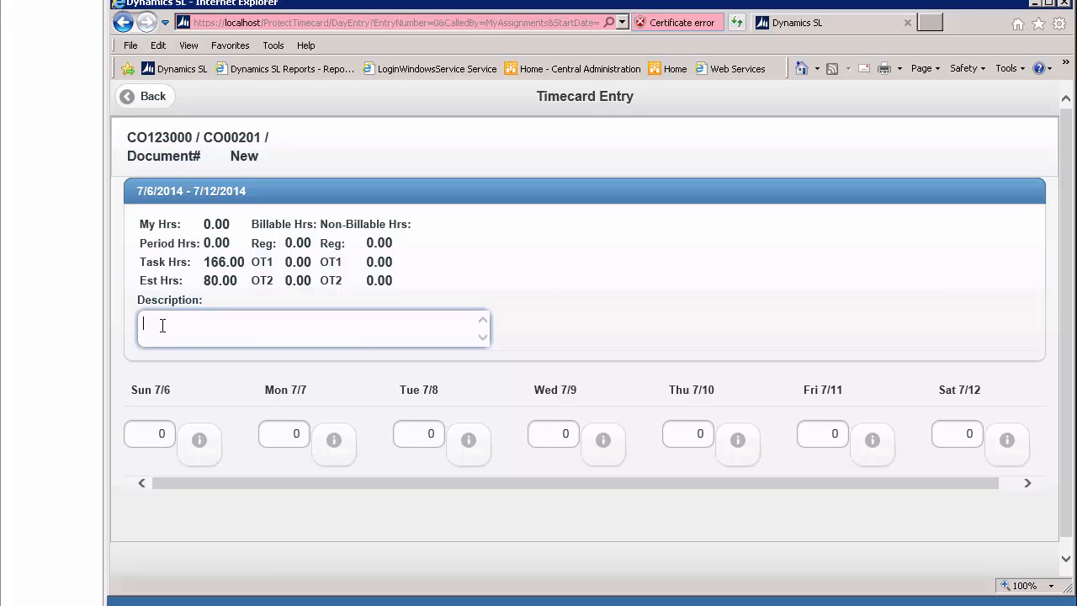
{"action": "left_click", "coordinate": [293, 434]}
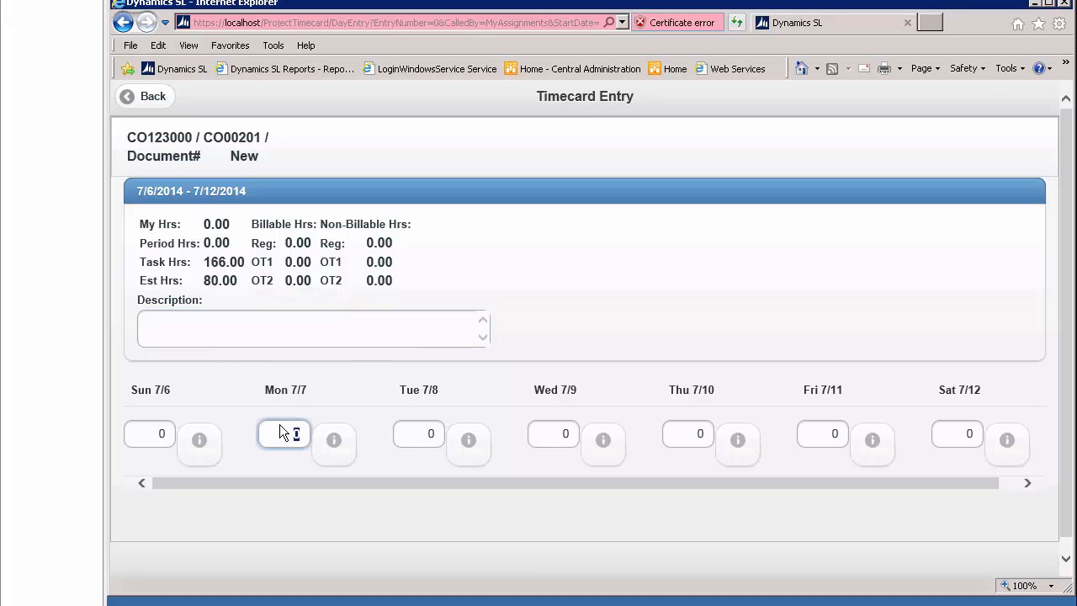
{"action": "type", "text": "8"}
{"action": "key", "text": "Tab"}
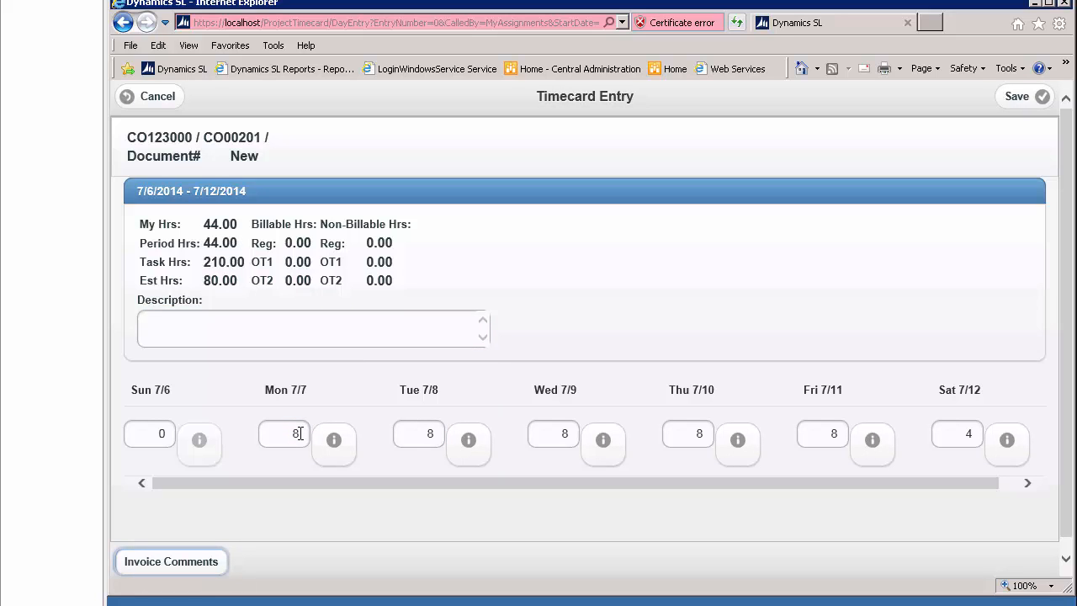
Record Saturday 7/12 as 4 billable OT1 hours, then save the day entry and return to the assignments list.
{"action": "left_click", "coordinate": [1004, 442]}
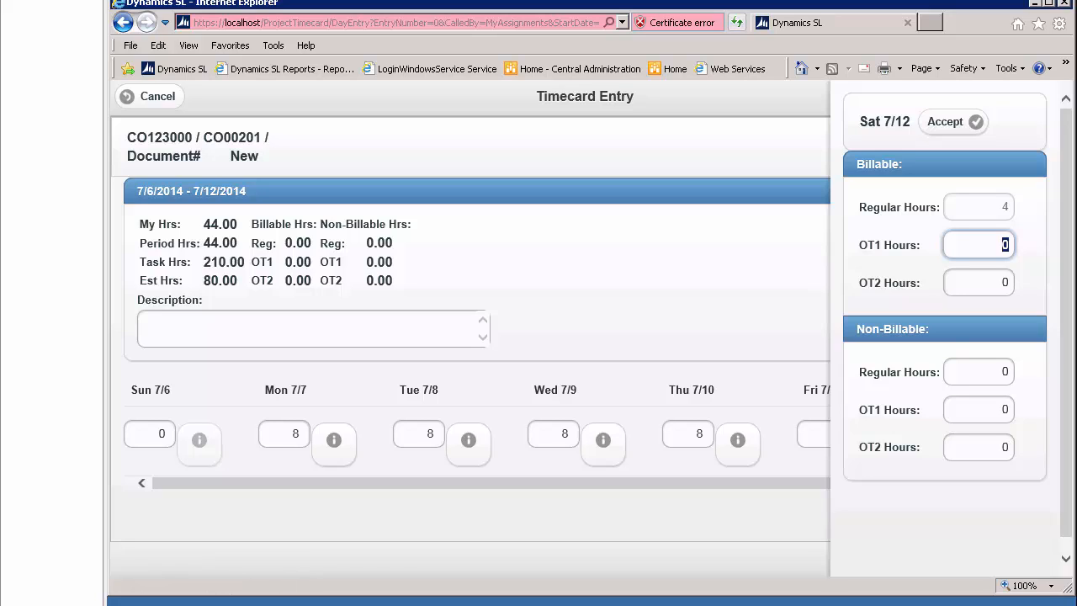
{"action": "type", "text": "4"}
{"action": "key", "text": "Tab"}
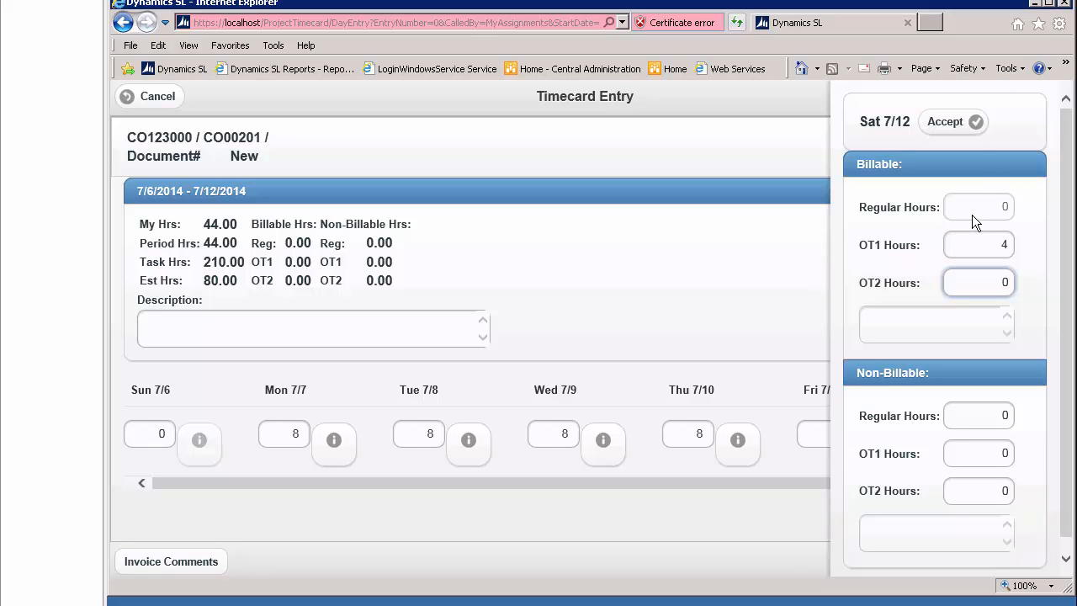
{"action": "left_click", "coordinate": [947, 123]}
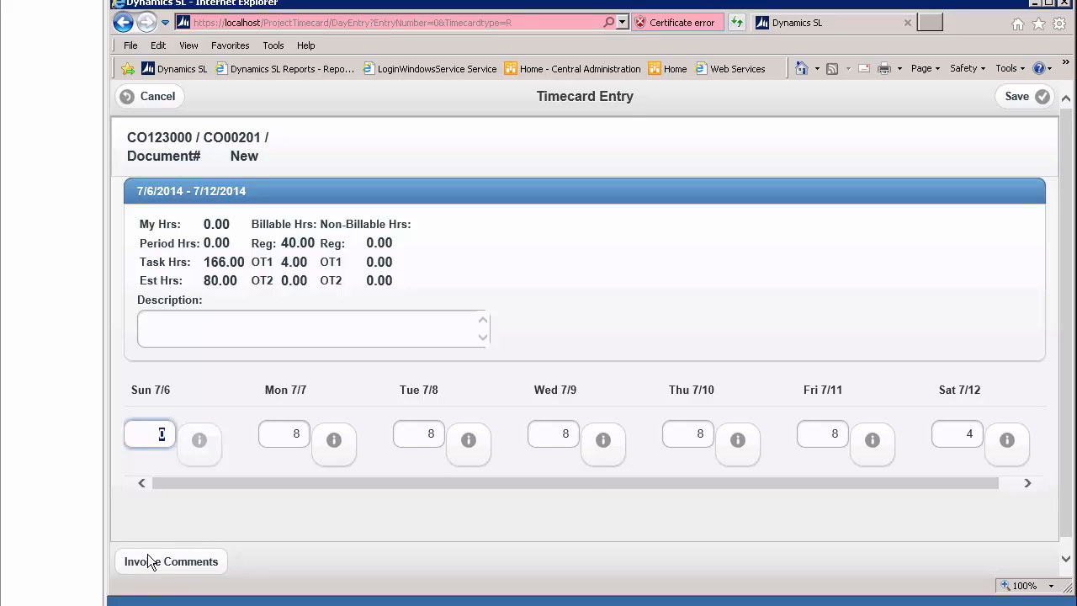
{"action": "left_click", "coordinate": [1018, 97]}
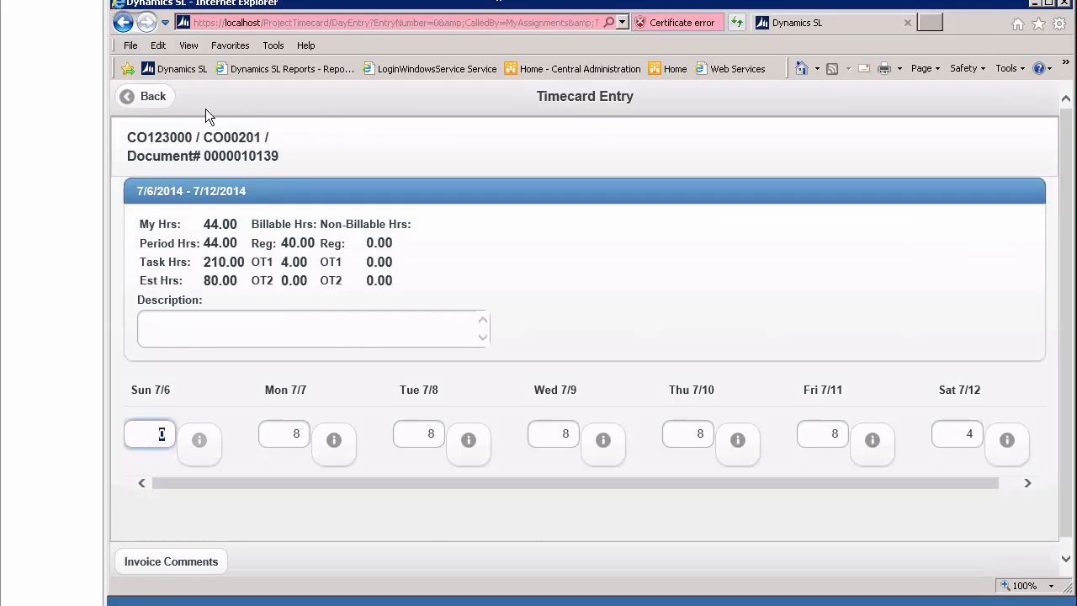
{"action": "left_click", "coordinate": [145, 101]}
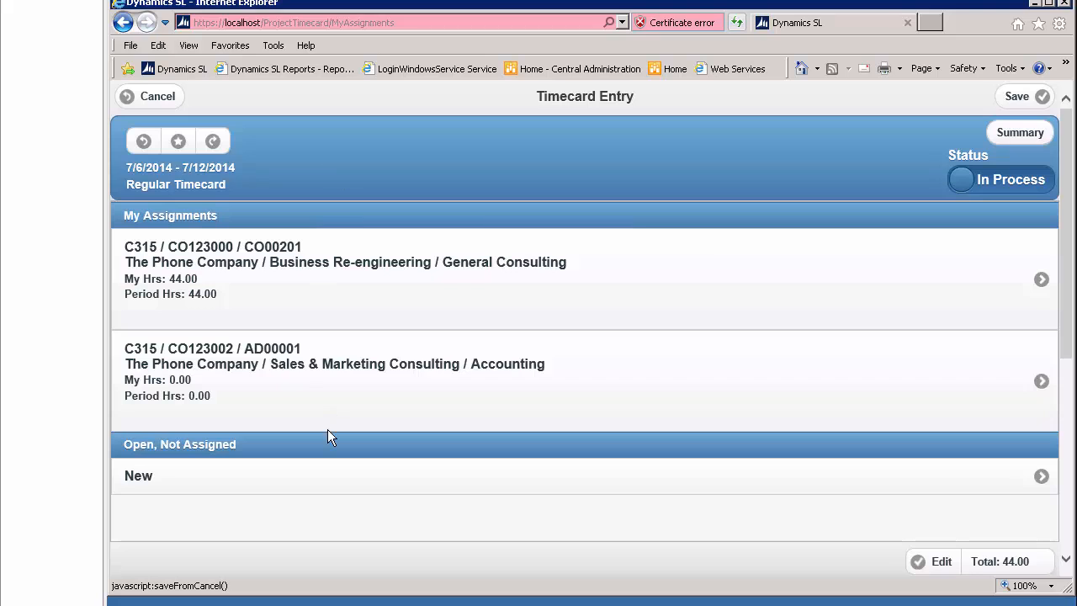
Start a new unassigned timecard line with project CO123000 and task 0000000, and check the subtask lookup without choosing one.
{"action": "left_click", "coordinate": [318, 482]}
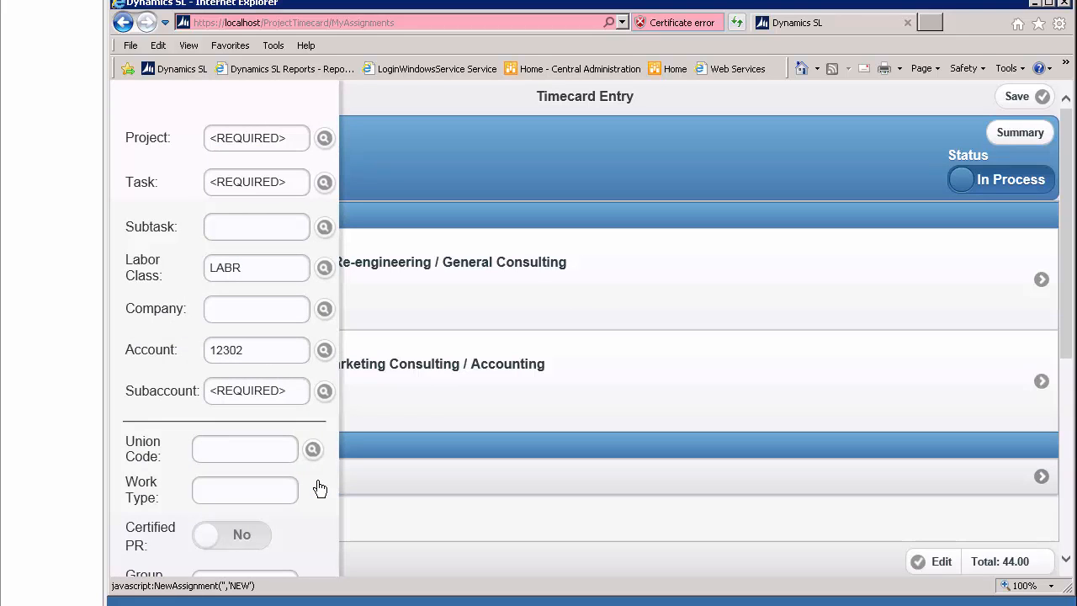
{"action": "left_click", "coordinate": [324, 140]}
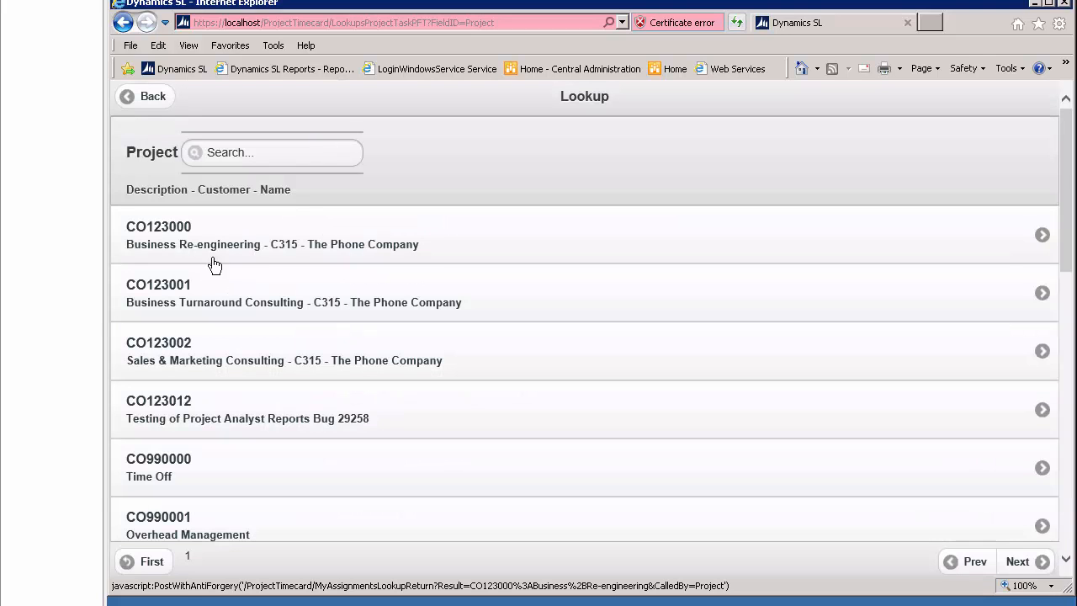
{"action": "left_click", "coordinate": [197, 245]}
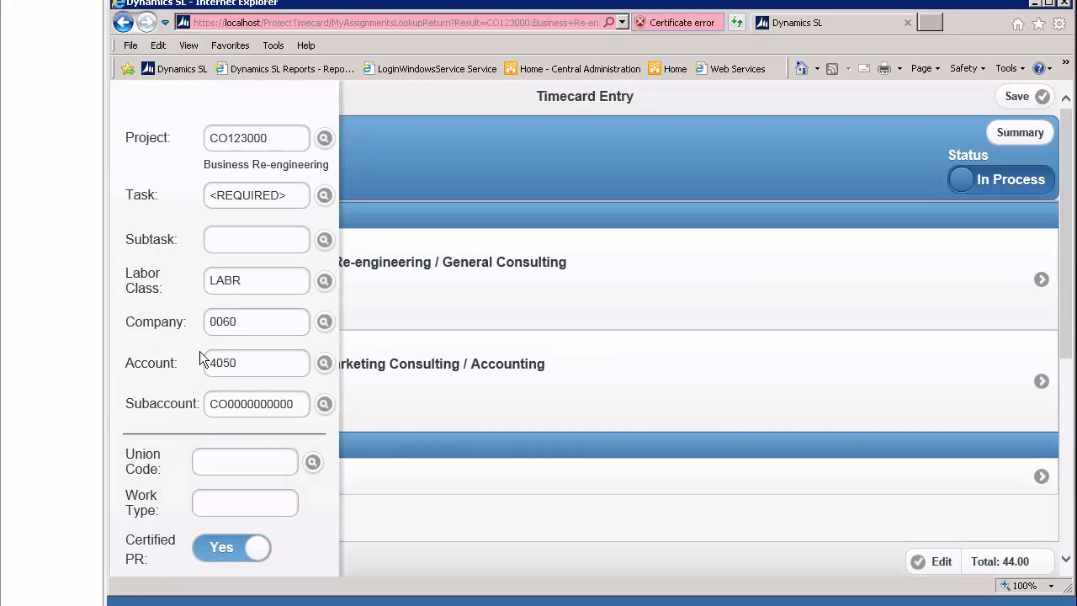
{"action": "left_click", "coordinate": [325, 197]}
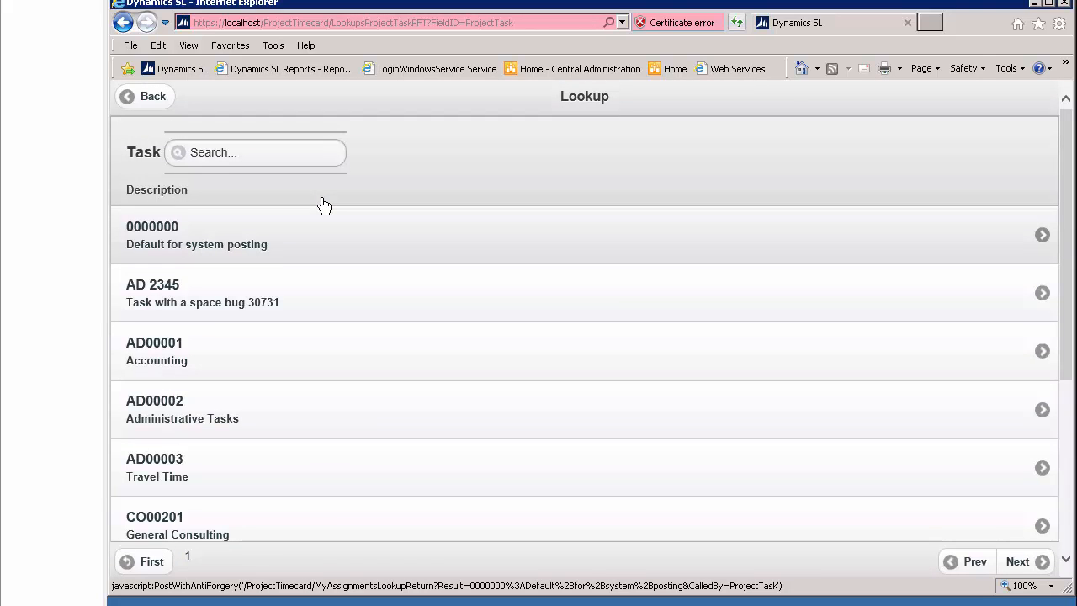
{"action": "left_click", "coordinate": [260, 234]}
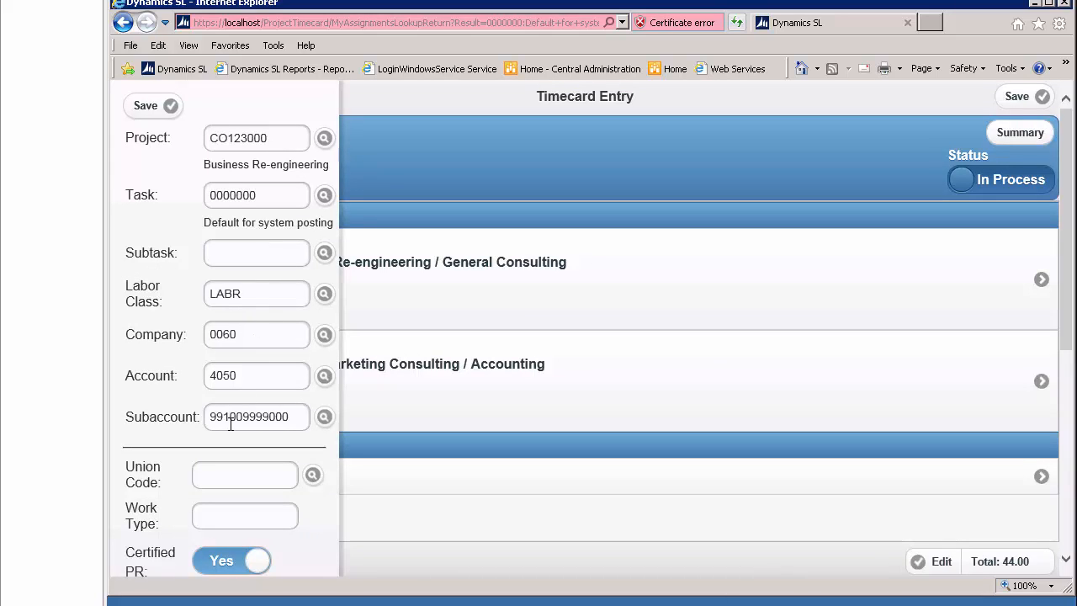
{"action": "left_click", "coordinate": [325, 254]}
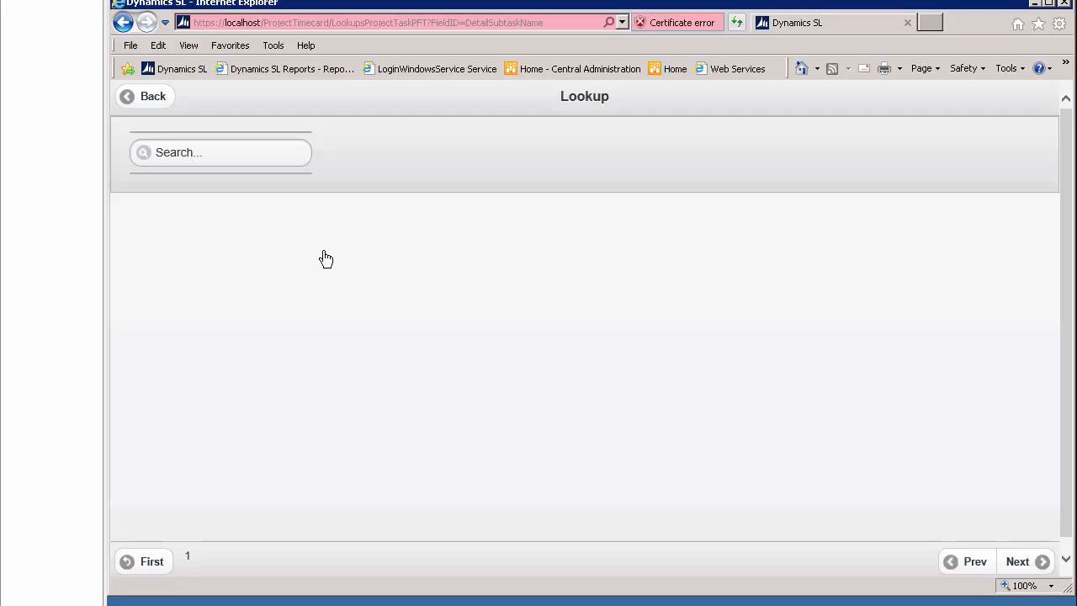
{"action": "left_click", "coordinate": [132, 101]}
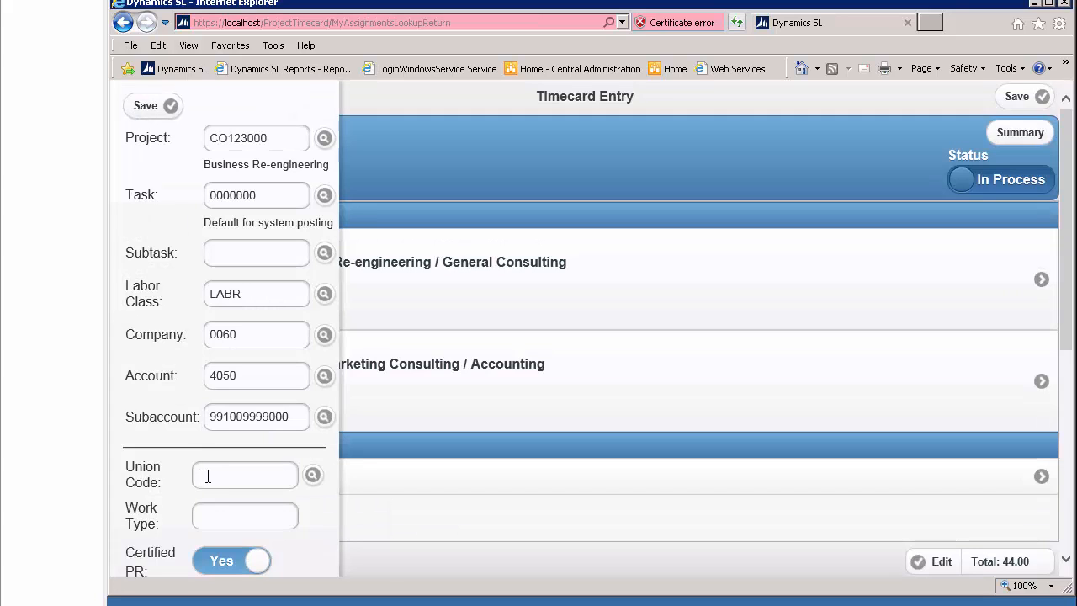
Look up the union codes for the new timecard line and choose UCO, United Consulting Organization.
{"action": "left_click", "coordinate": [212, 471]}
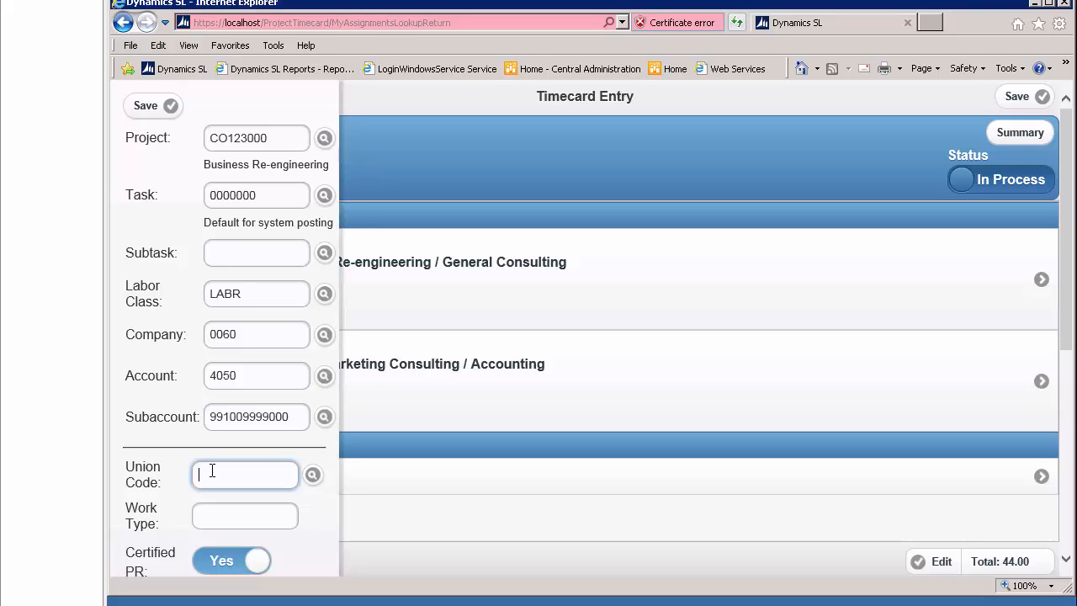
{"action": "left_click", "coordinate": [312, 475]}
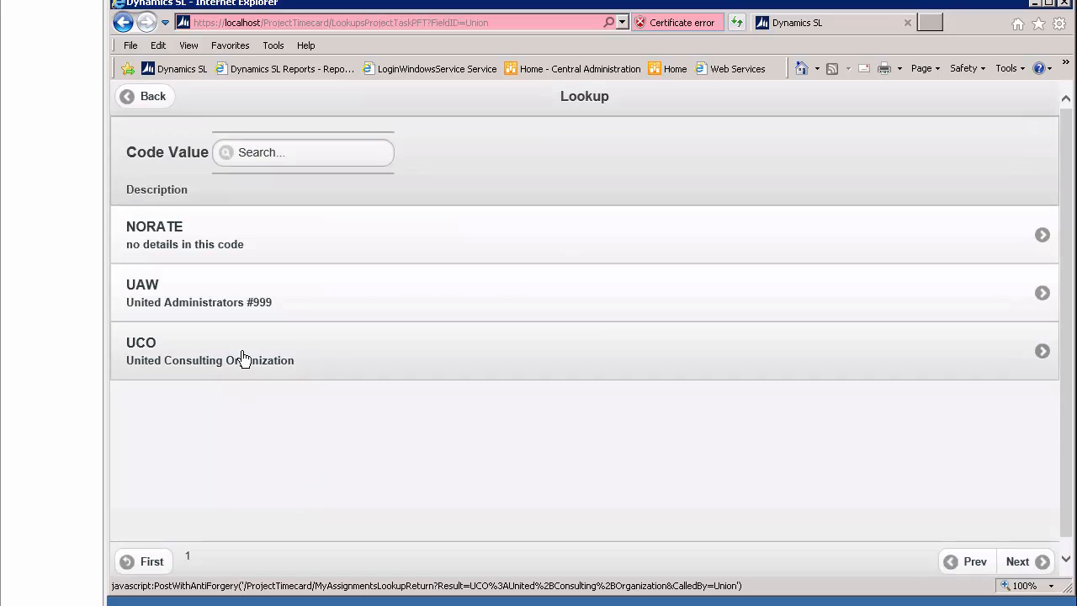
{"action": "left_click", "coordinate": [248, 360]}
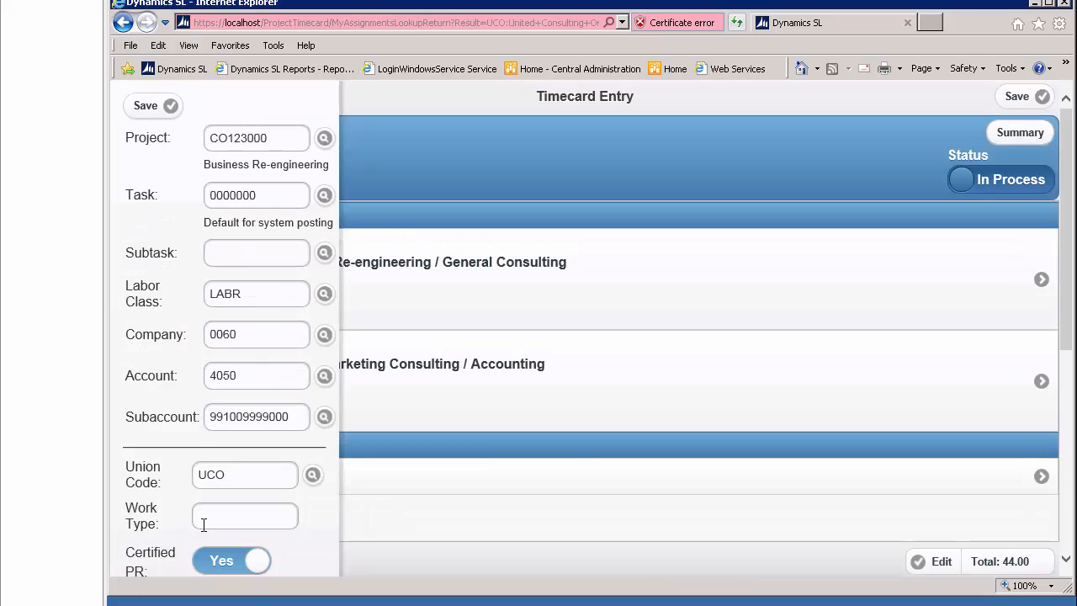
Leave the work type and group code blank, set the shift to 1ST from its lookup, and save the new timecard line.
{"action": "left_click", "coordinate": [205, 519]}
{"action": "key", "text": "Tab"}
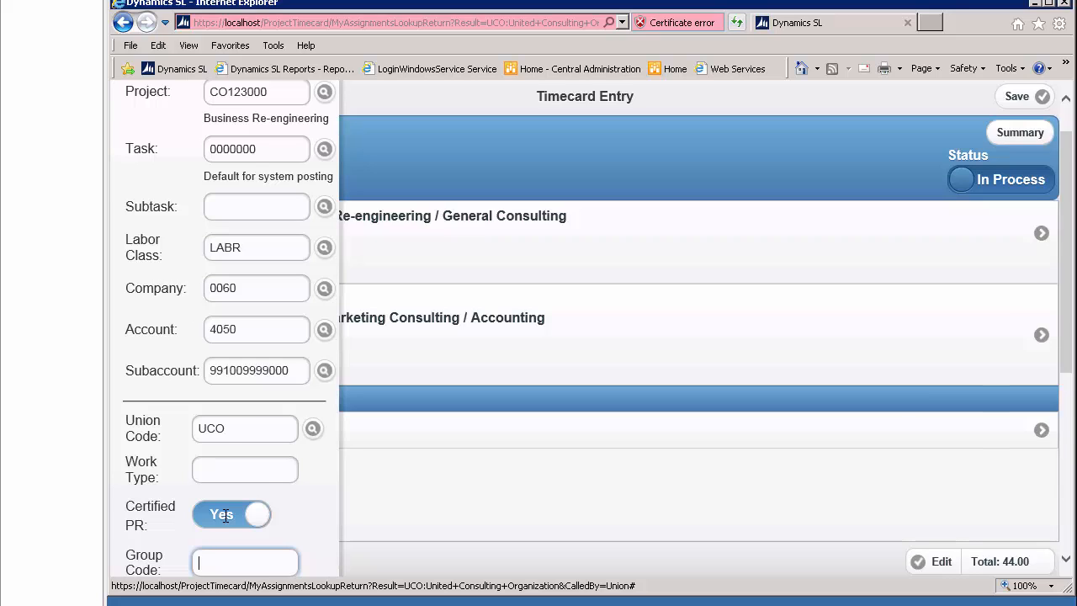
{"action": "key", "text": "Tab"}
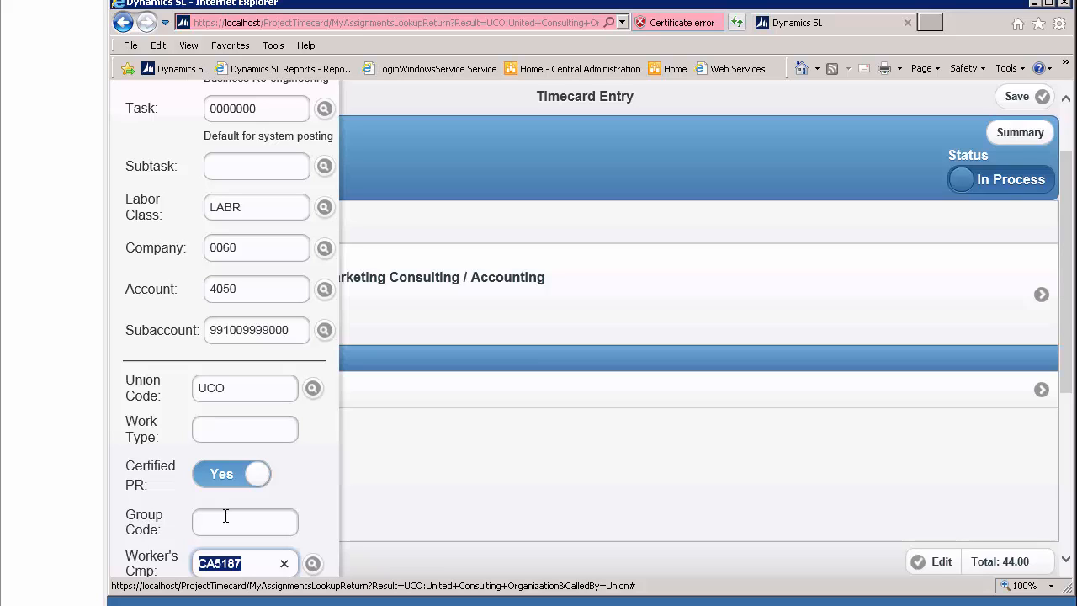
{"action": "key", "text": "Tab"}
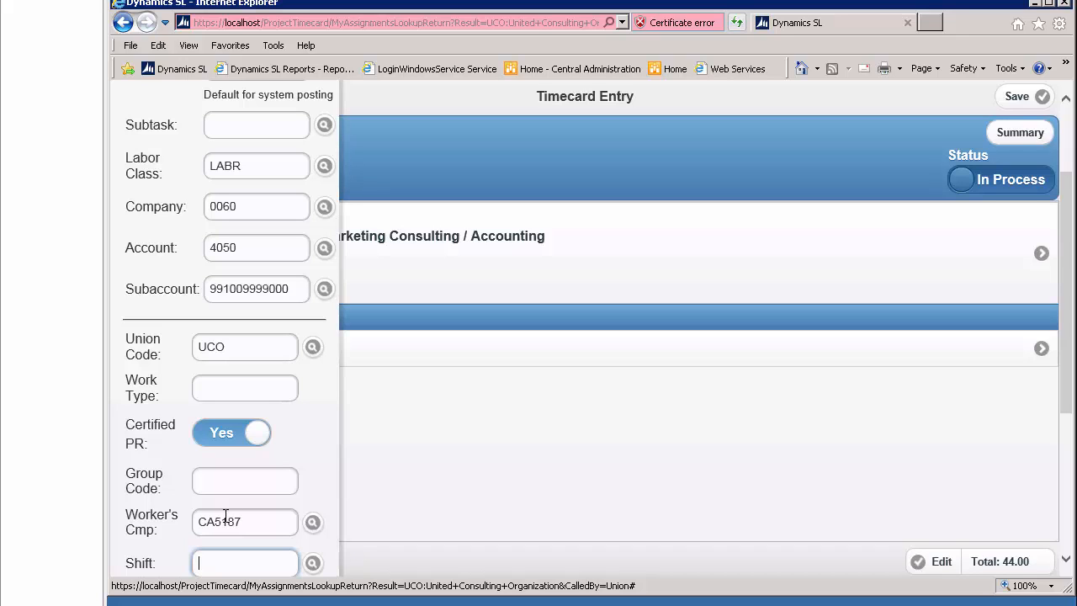
{"action": "left_click", "coordinate": [312, 563]}
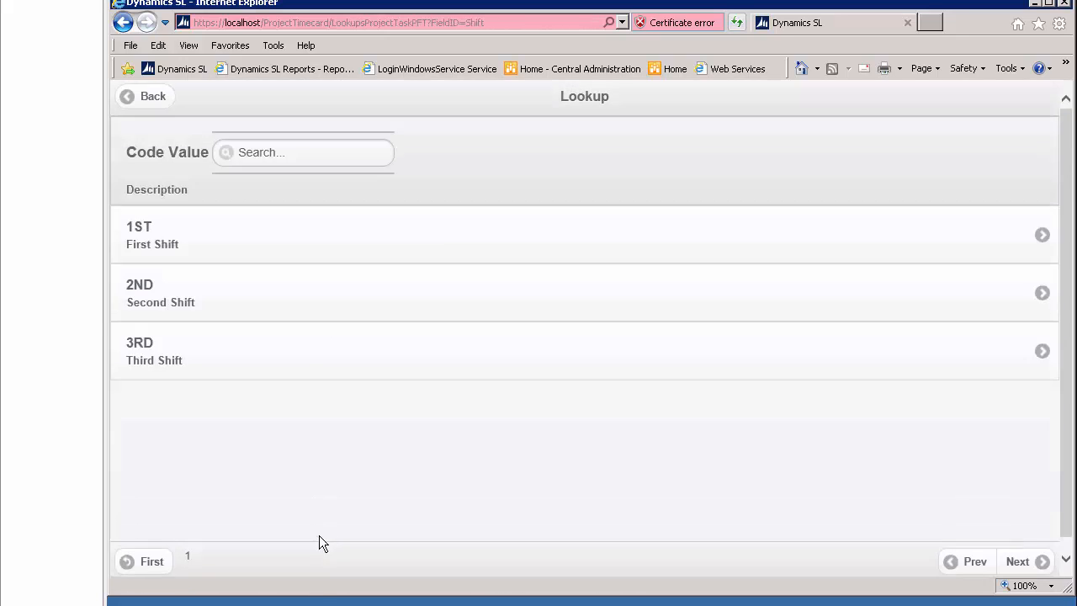
{"action": "left_click", "coordinate": [224, 226]}
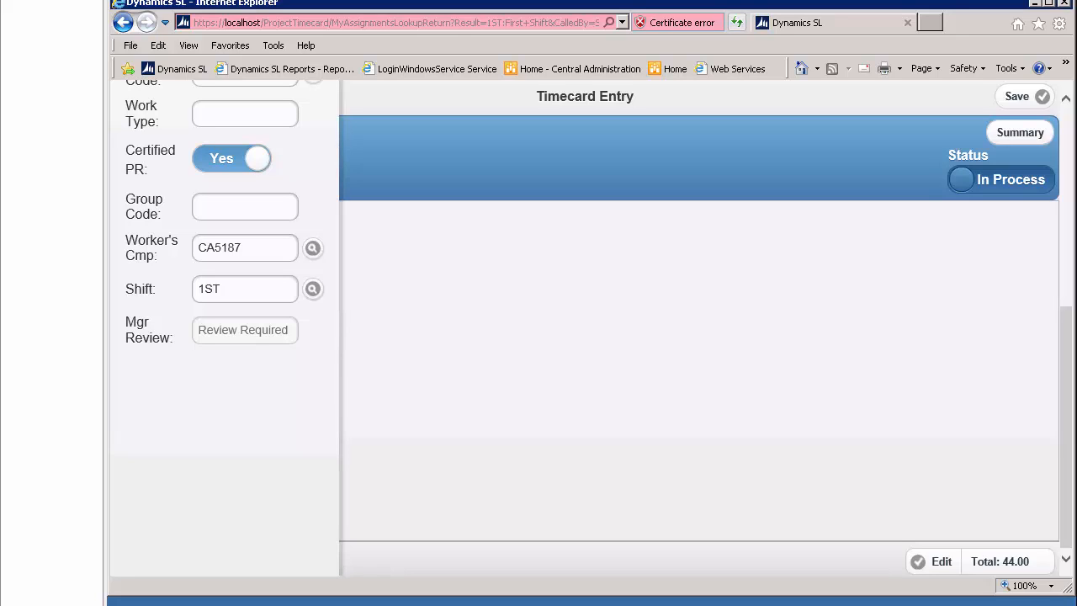
{"action": "left_click", "coordinate": [1066, 115]}
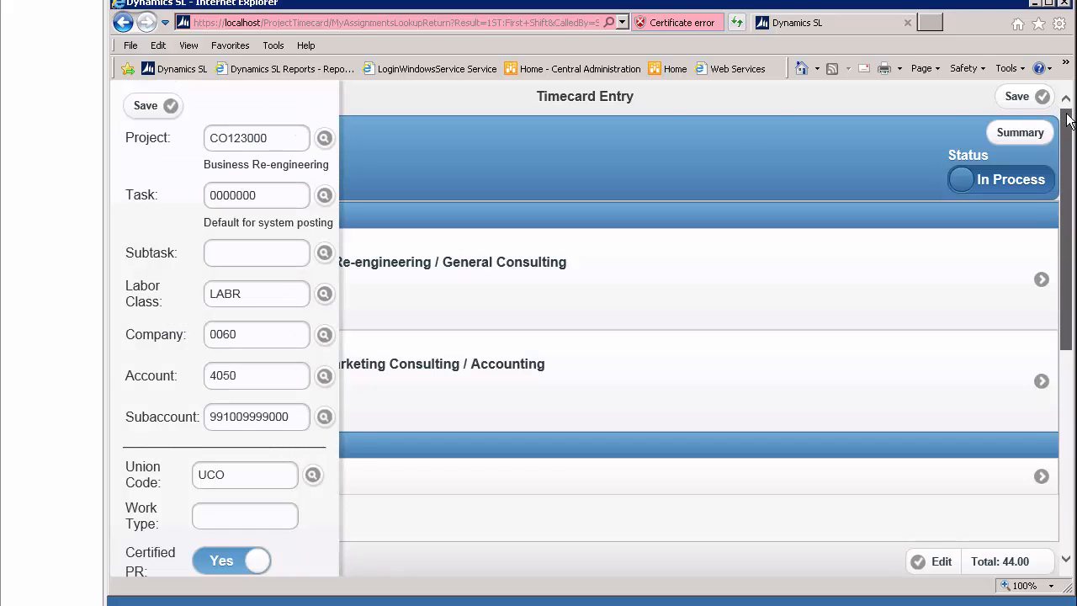
{"action": "left_click", "coordinate": [141, 111]}
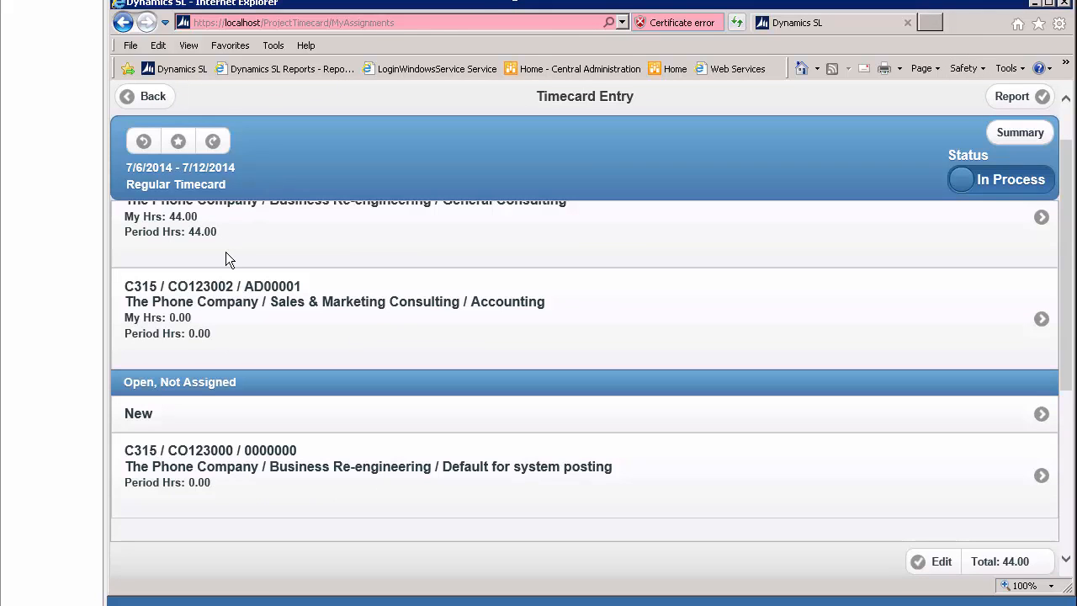
For the CO123000 / 0000000 line, enter 8 hours Monday to Friday and 4 billable OT2 hours on Sunday 7/6, save, and return to the assignments list.
{"action": "left_click", "coordinate": [224, 474]}
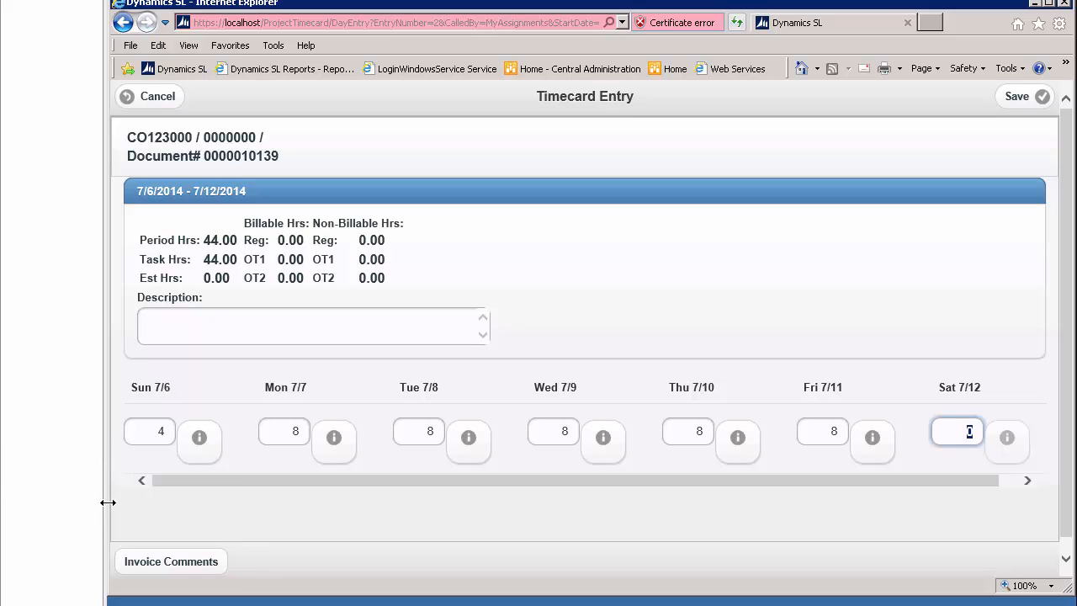
{"action": "left_click", "coordinate": [199, 440]}
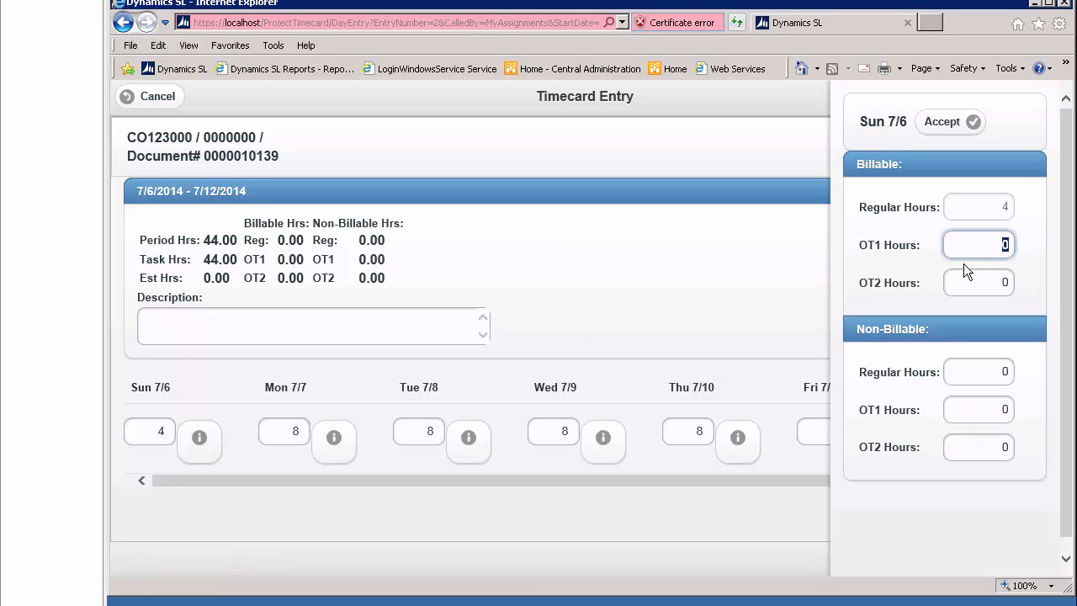
{"action": "key", "text": "Tab"}
{"action": "type", "text": "4"}
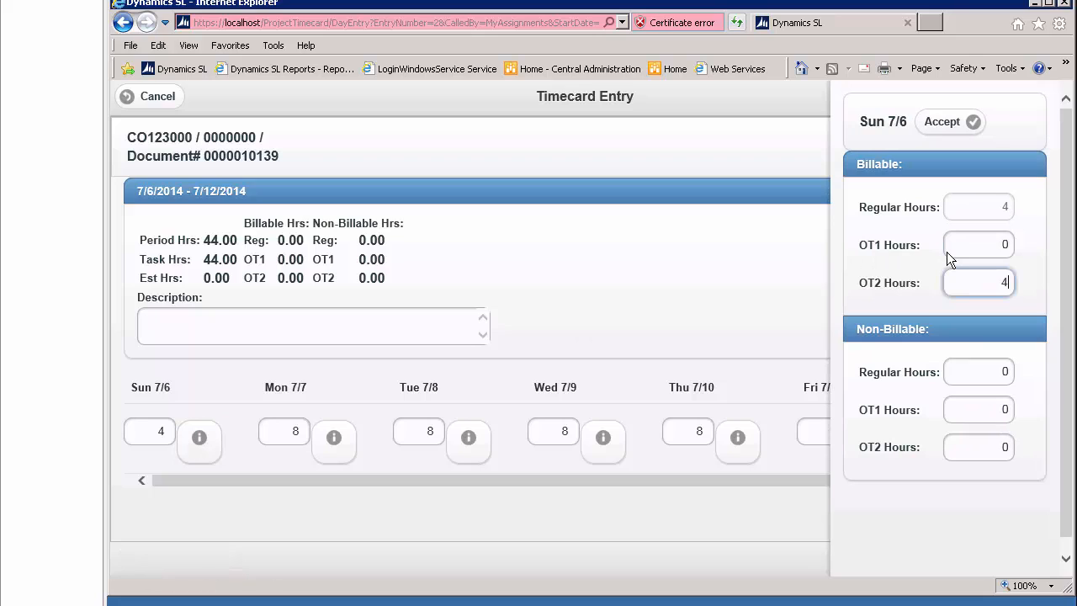
{"action": "key", "text": "Tab"}
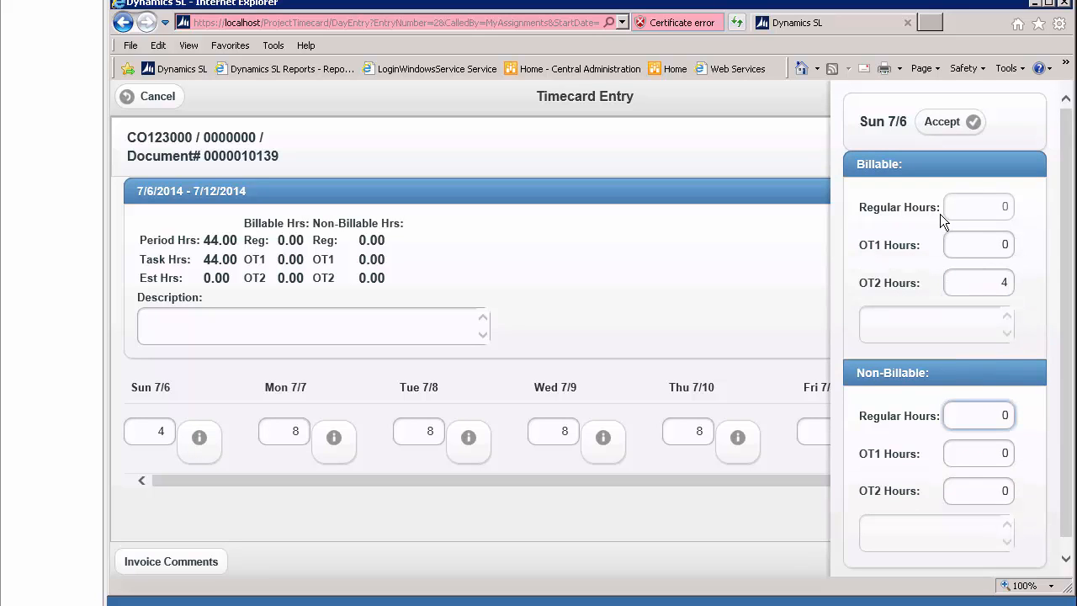
{"action": "left_click", "coordinate": [946, 123]}
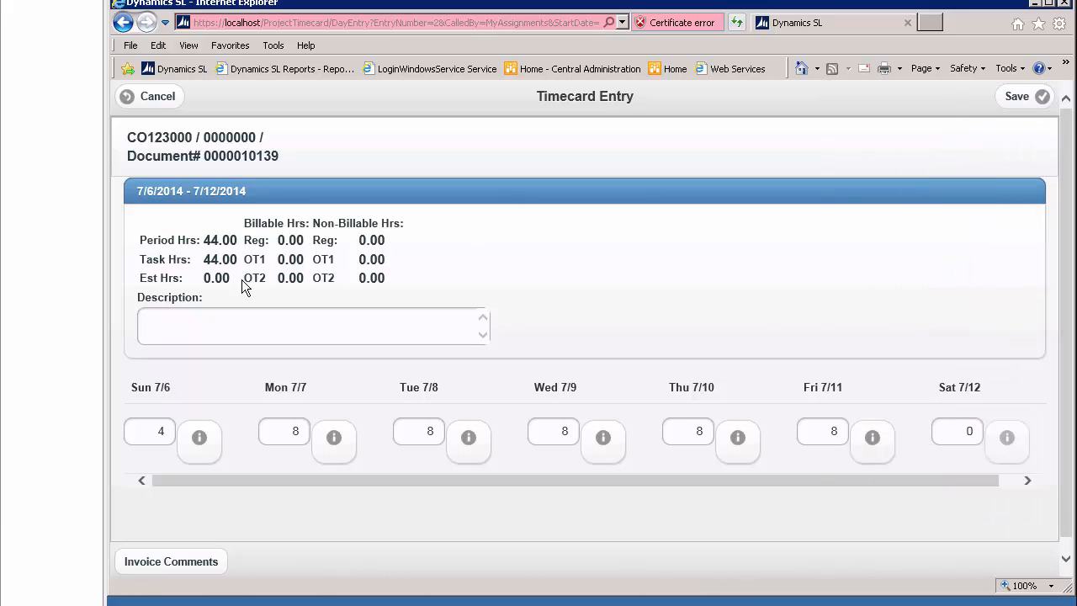
{"action": "left_click", "coordinate": [1022, 98]}
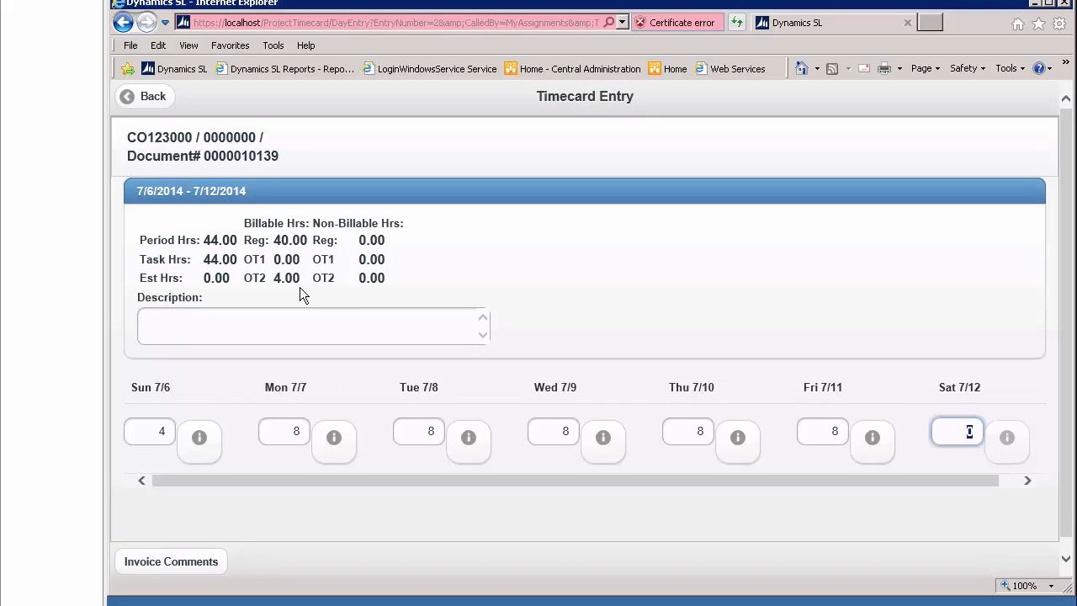
{"action": "left_click", "coordinate": [154, 99]}
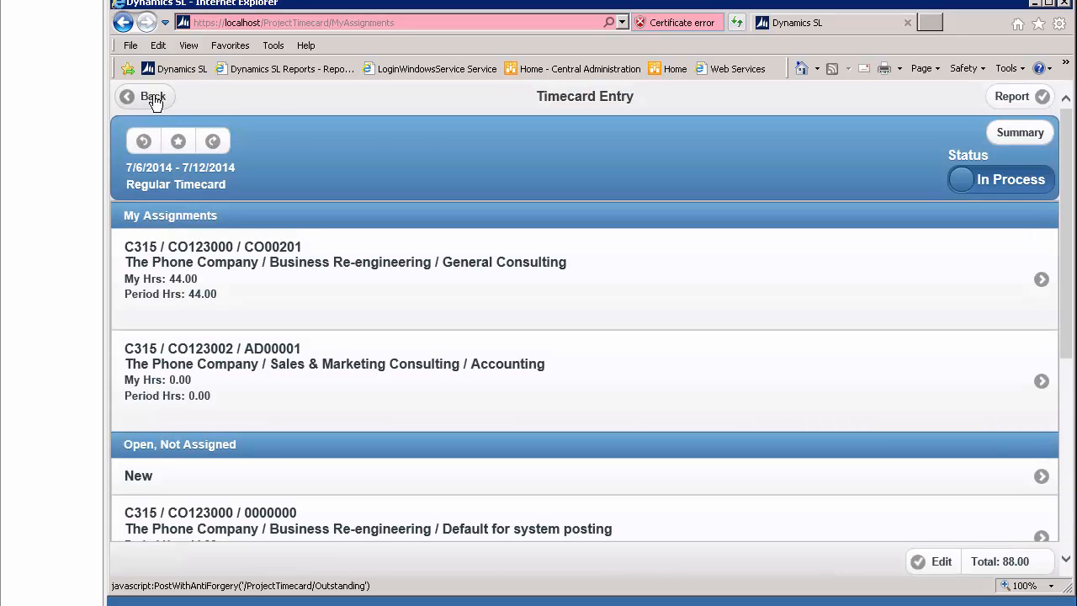
Review the Timecard Report for the week, return to the timecard, and check its summary details.
{"action": "left_click", "coordinate": [1001, 96]}
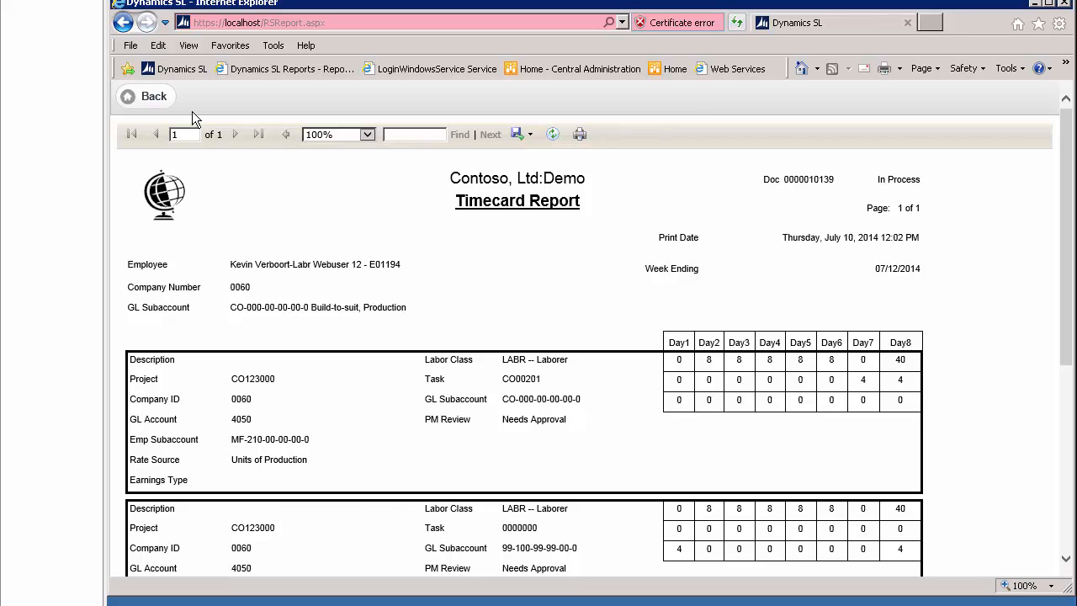
{"action": "left_click", "coordinate": [151, 99]}
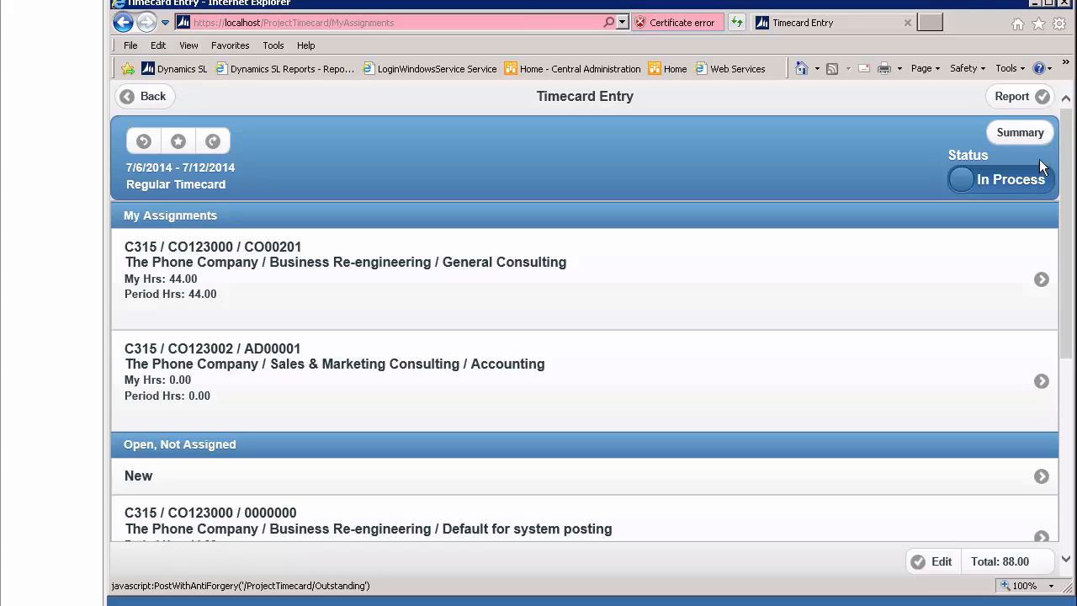
{"action": "left_click", "coordinate": [1009, 132]}
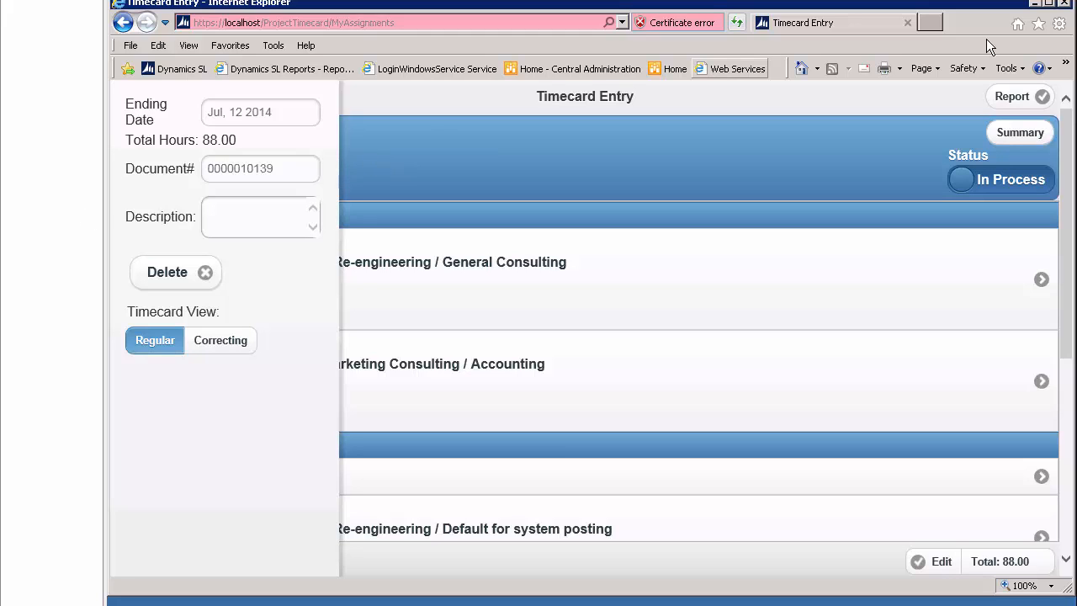
Change the 7/6/2014 - 7/12/2014 timecard's status to Completed and save it.
{"action": "left_click_drag", "start_coordinate": [970, 187], "coordinate": [1053, 183]}
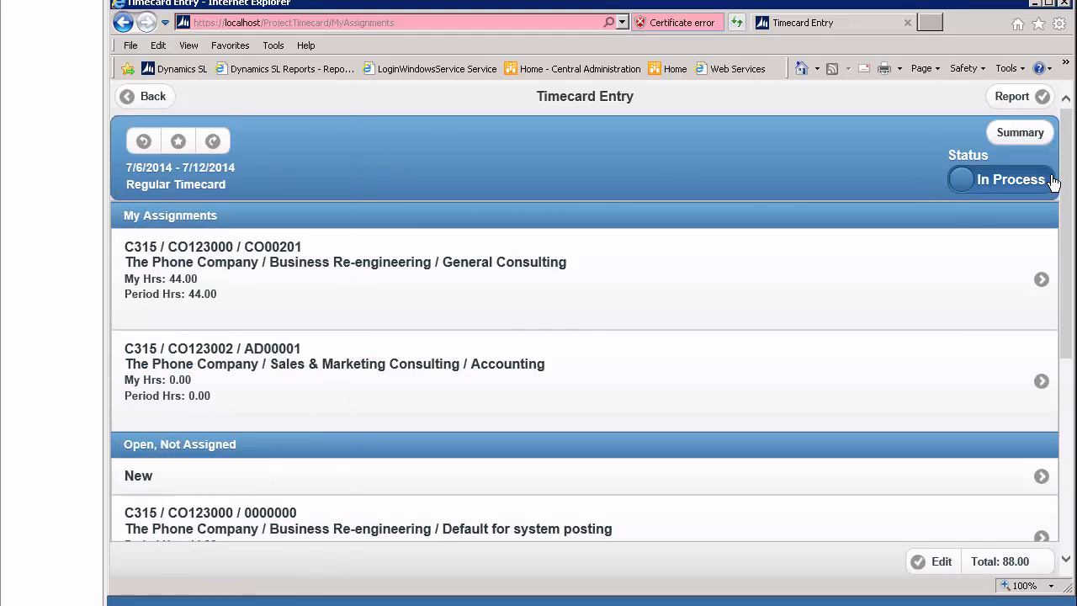
{"action": "left_click_drag", "start_coordinate": [967, 183], "coordinate": [1042, 179]}
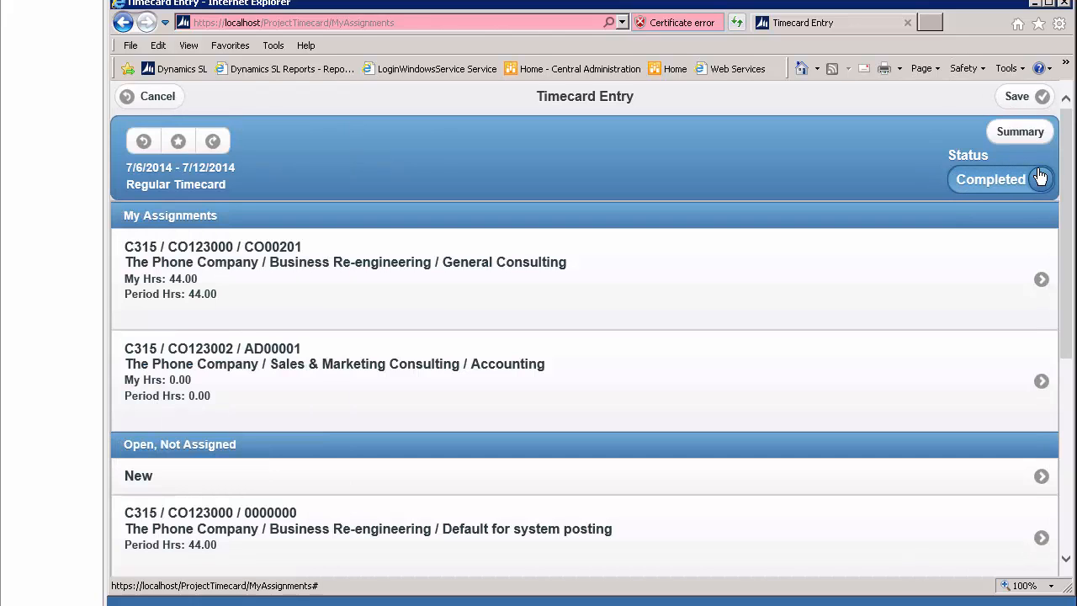
{"action": "left_click", "coordinate": [1016, 97]}
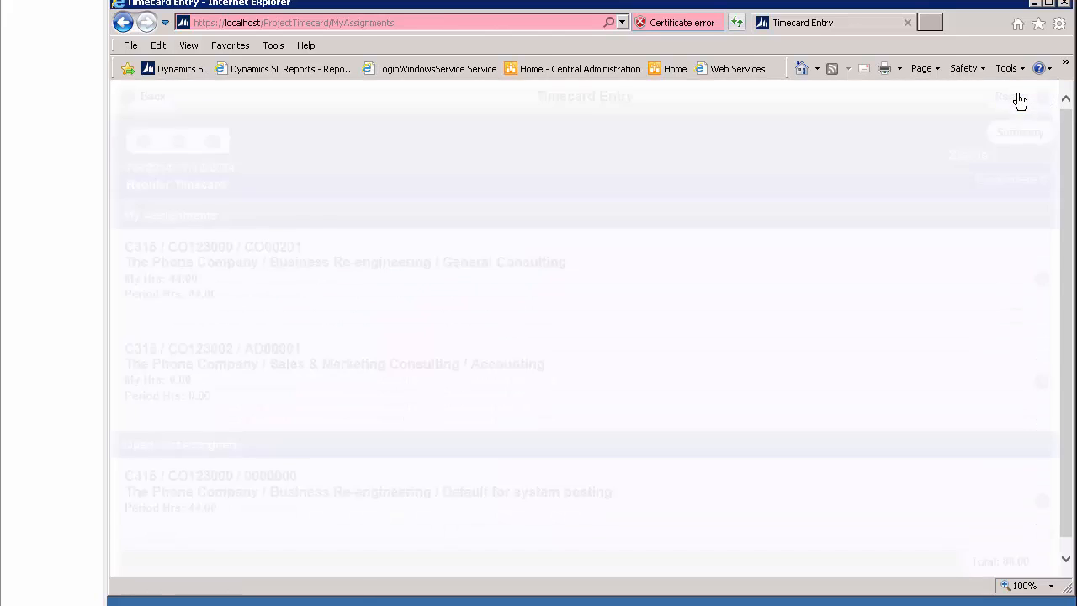